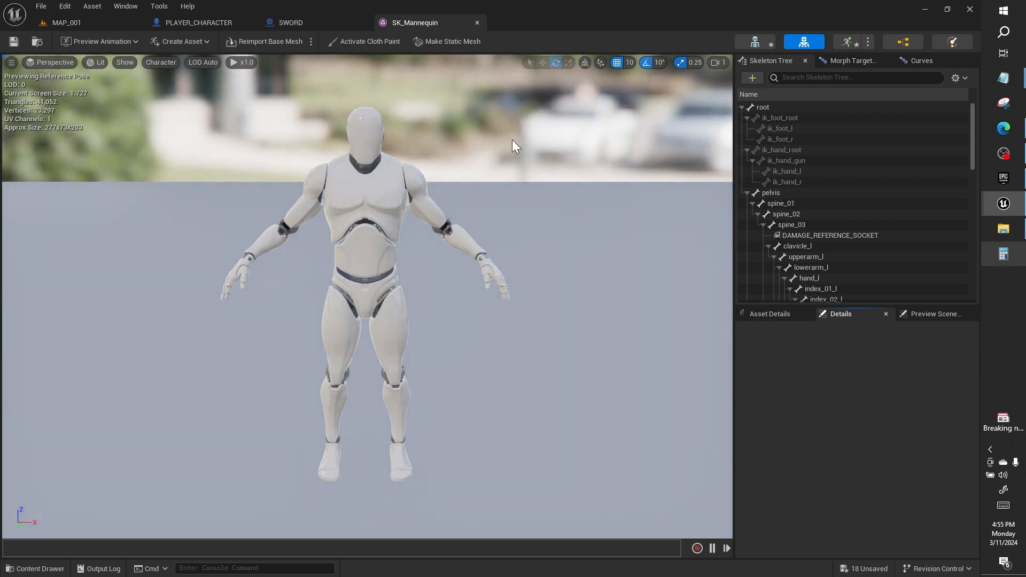
Add a socket to the lowerarm_l bone in the skeleton tree and name it SHIELD_SOCKET
{"action": "scroll", "coordinate": [844, 214], "scroll_direction": "down", "scroll_amount": 4}
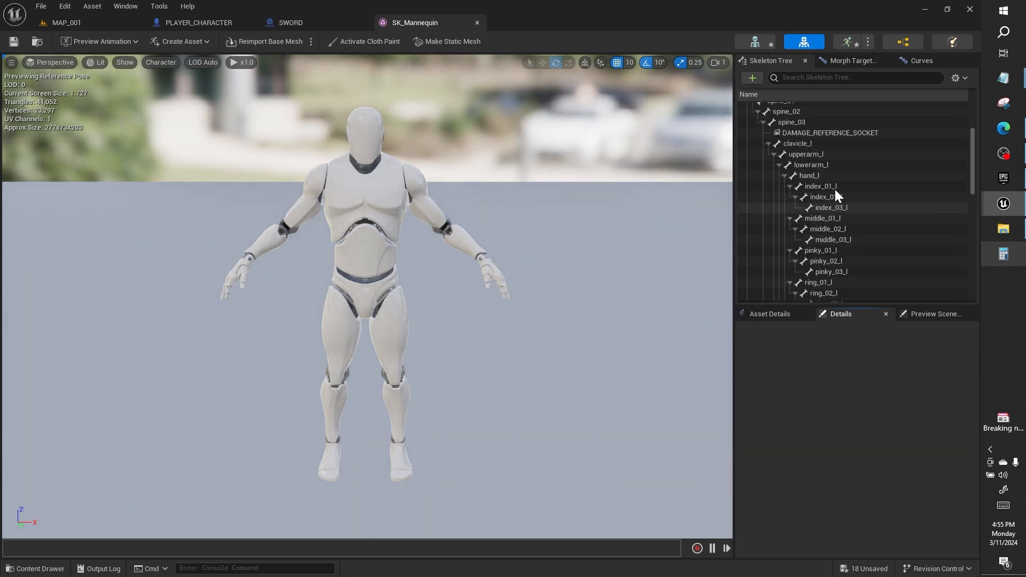
{"action": "left_click", "coordinate": [824, 155]}
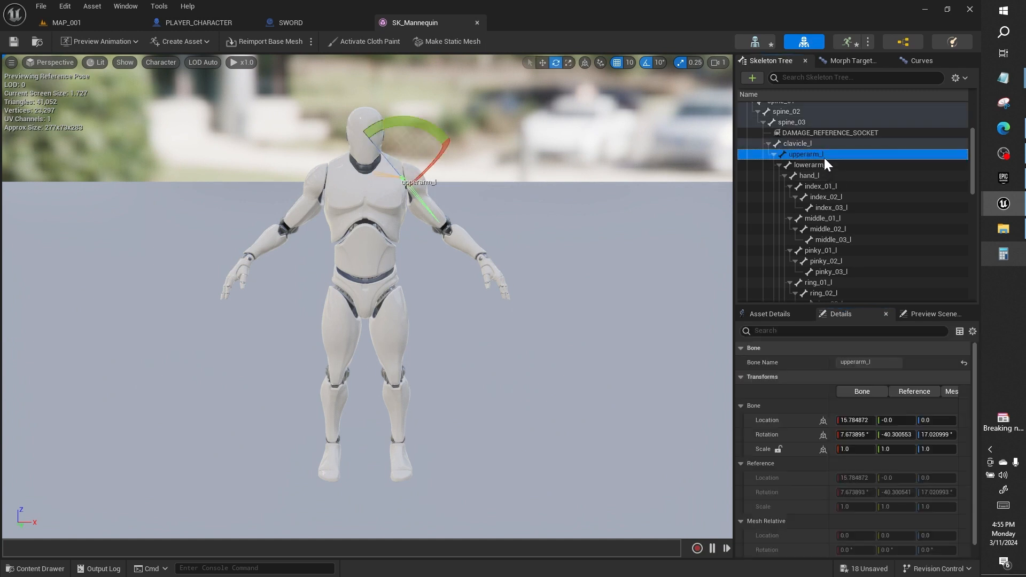
{"action": "left_click", "coordinate": [822, 167]}
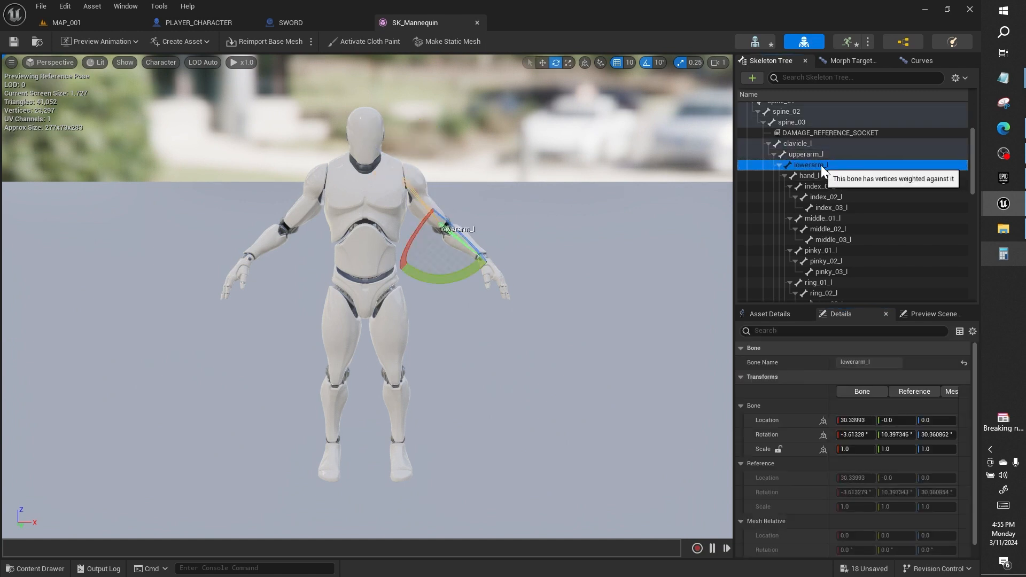
{"action": "right_click", "coordinate": [825, 165]}
{"action": "left_click", "coordinate": [851, 209]}
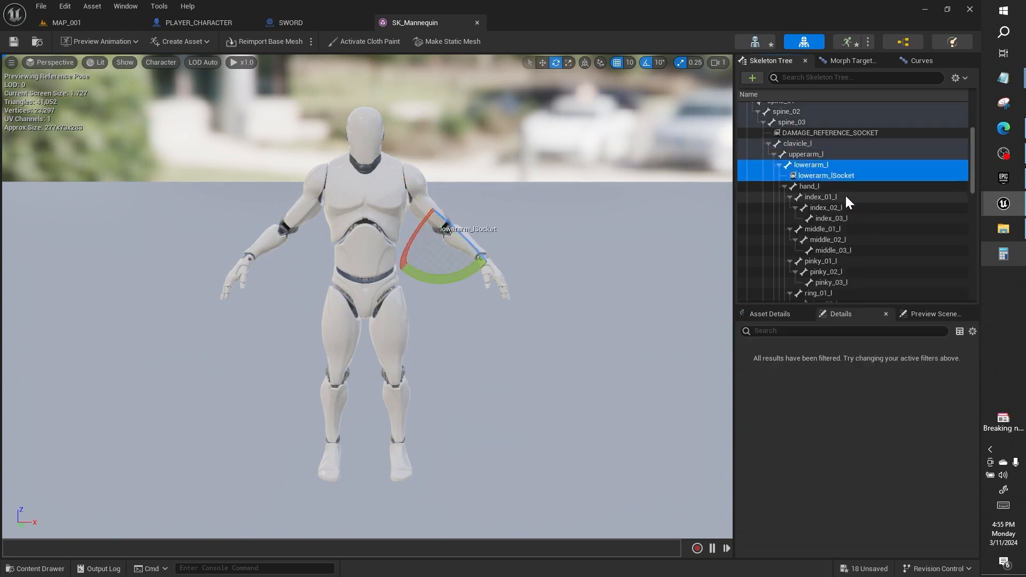
{"action": "type", "text": "SHI"}
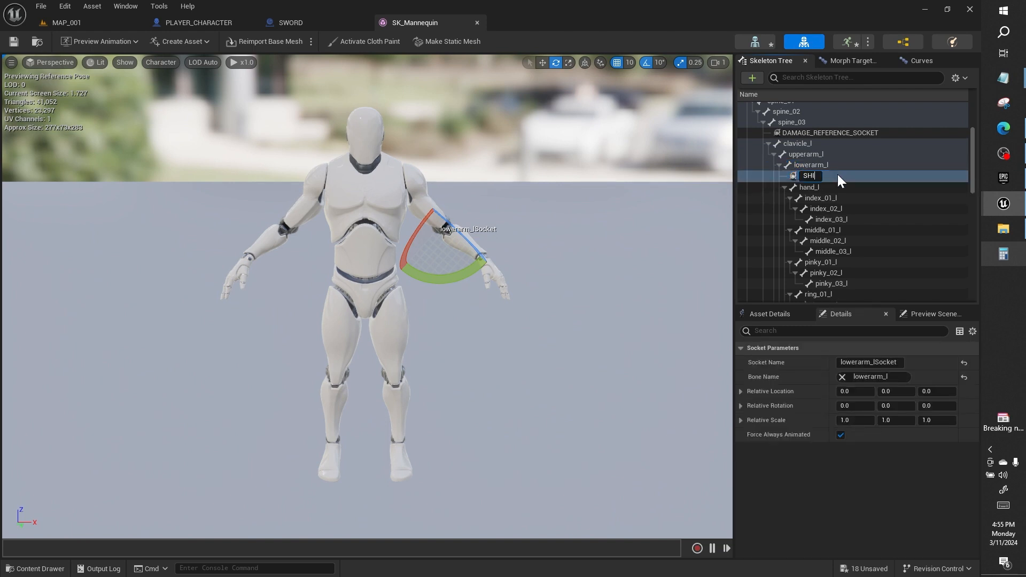
{"action": "type", "text": "ELD_SOCKET"}
{"action": "key", "text": "Return"}
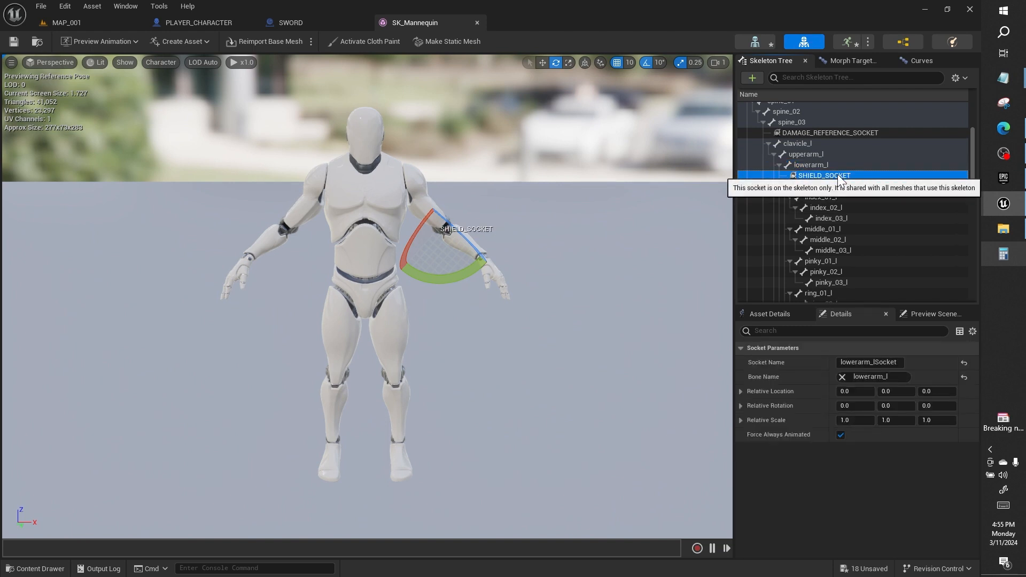
{"action": "left_click", "coordinate": [841, 176]}
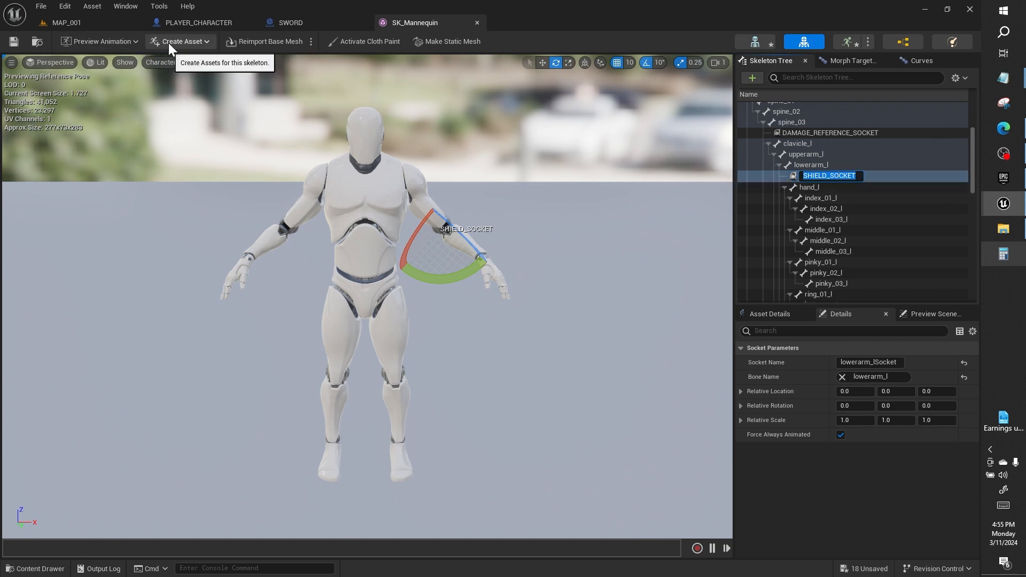
Search the preview animations for "BLOCK" and "SHIEL", clearing the search after each attempt
{"action": "left_click", "coordinate": [140, 41]}
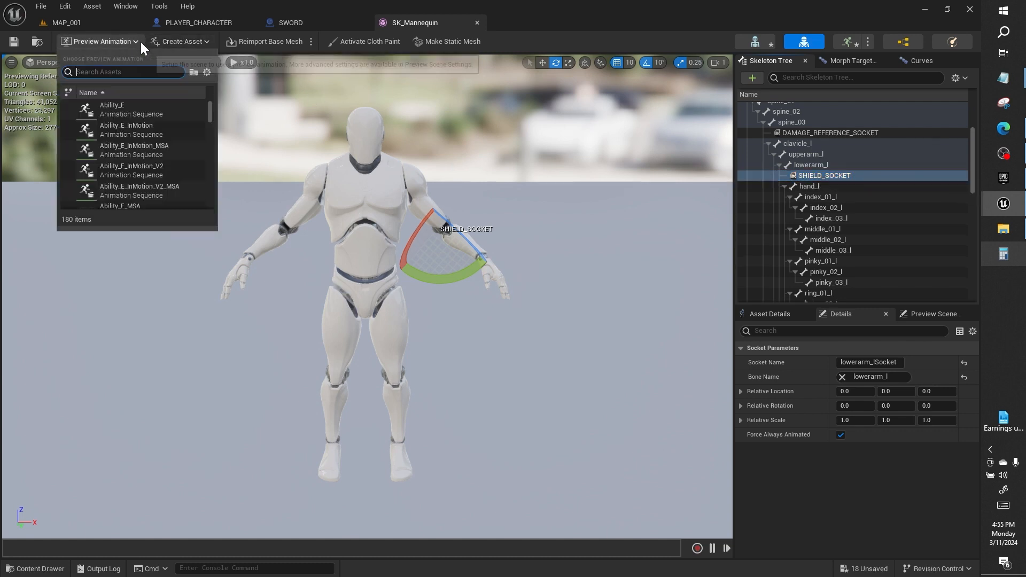
{"action": "type", "text": "BLOCK"}
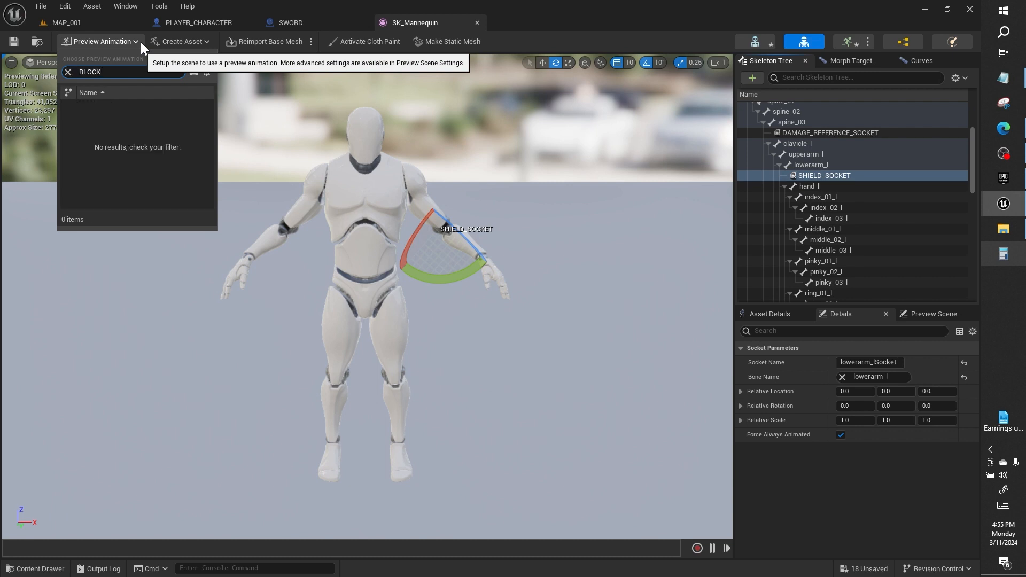
{"action": "key", "text": "BackSpace"}
{"action": "key", "text": "BackSpace"}
{"action": "key", "text": "BackSpace"}
{"action": "key", "text": "BackSpace"}
{"action": "key", "text": "BackSpace"}
{"action": "type", "text": "SHIEL"}
{"action": "key", "text": "BackSpace"}
{"action": "key", "text": "BackSpace"}
{"action": "key", "text": "BackSpace"}
{"action": "key", "text": "BackSpace"}
{"action": "key", "text": "BackSpace"}
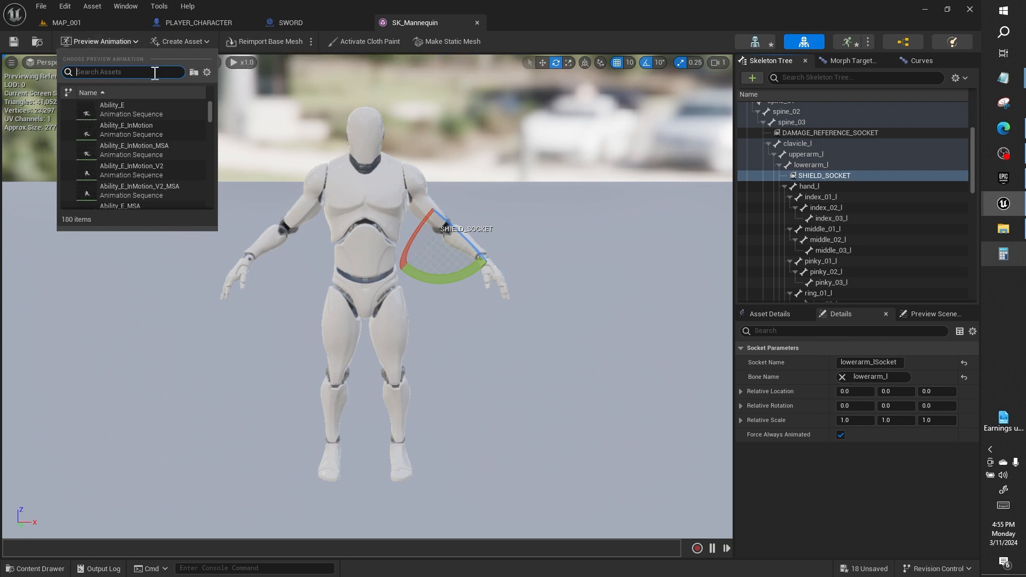
Look through the full list of preview animations and play Stun_Loop on the mannequin
{"action": "scroll", "coordinate": [161, 119], "scroll_direction": "down", "scroll_amount": 8}
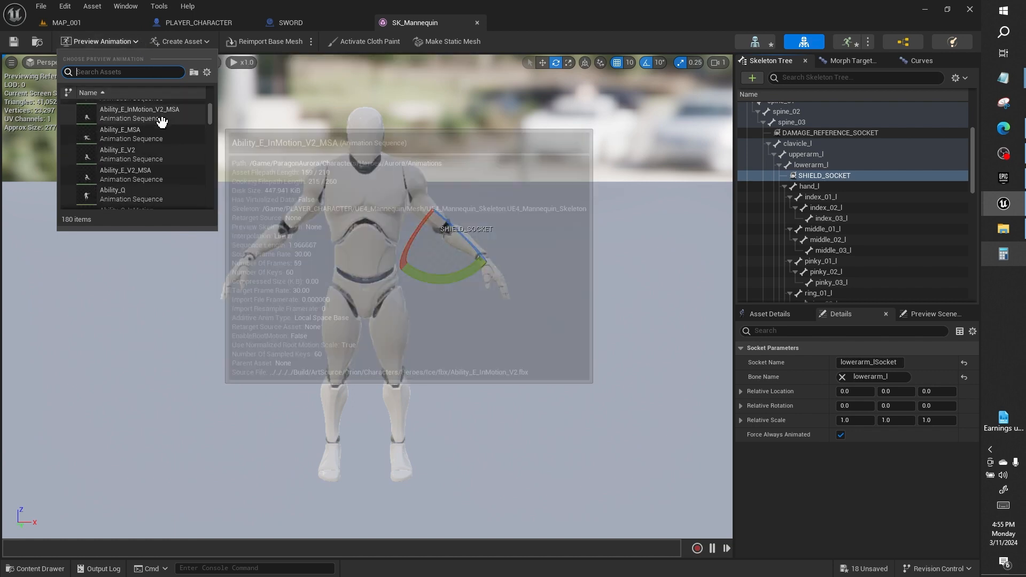
{"action": "scroll", "coordinate": [162, 121], "scroll_direction": "down", "scroll_amount": 12}
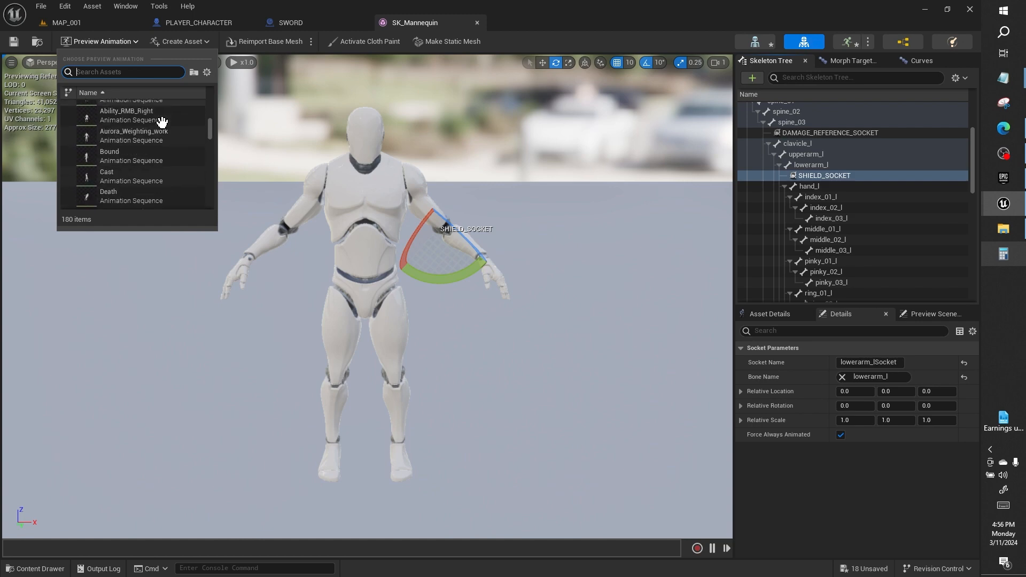
{"action": "scroll", "coordinate": [161, 122], "scroll_direction": "down", "scroll_amount": 10}
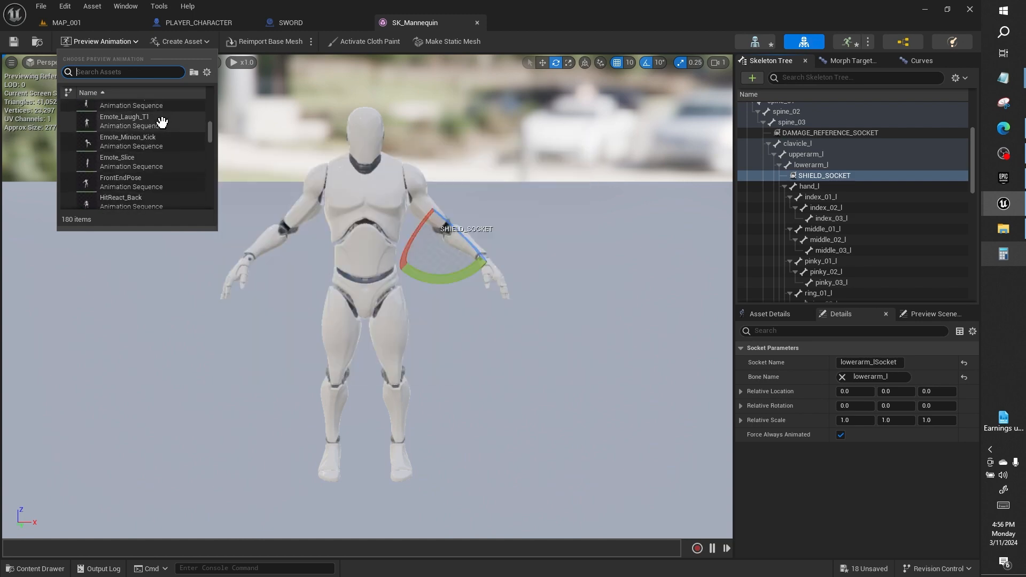
{"action": "scroll", "coordinate": [162, 122], "scroll_direction": "down", "scroll_amount": 8}
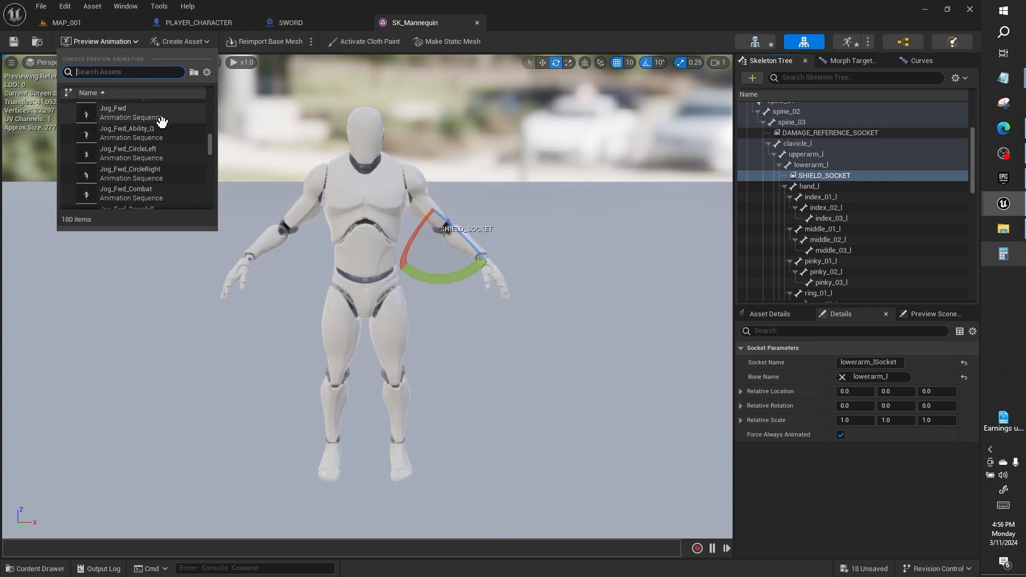
{"action": "scroll", "coordinate": [161, 122], "scroll_direction": "down", "scroll_amount": 8}
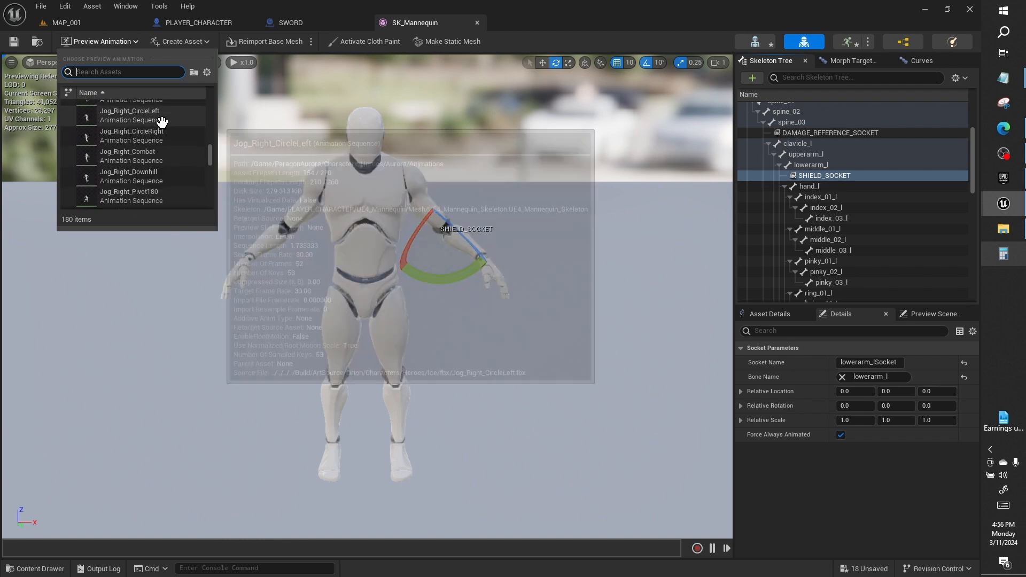
{"action": "scroll", "coordinate": [162, 122], "scroll_direction": "down", "scroll_amount": 4}
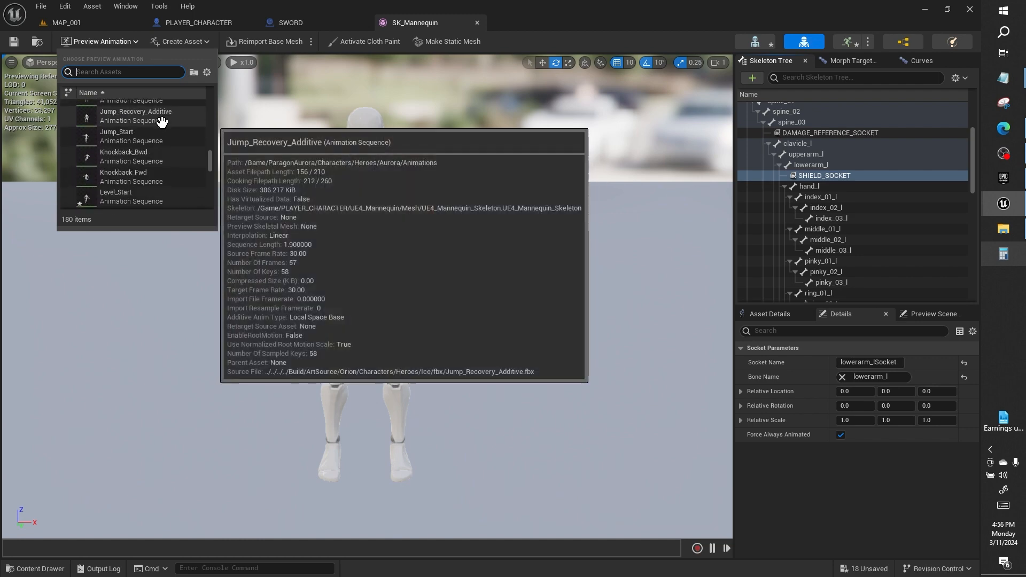
{"action": "scroll", "coordinate": [161, 122], "scroll_direction": "down", "scroll_amount": 8}
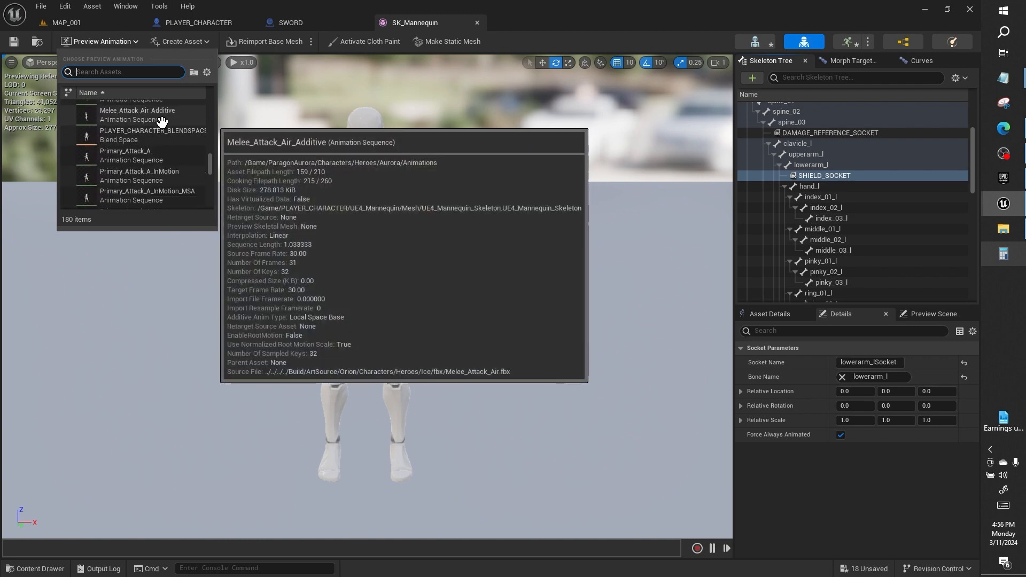
{"action": "scroll", "coordinate": [162, 122], "scroll_direction": "down", "scroll_amount": 6}
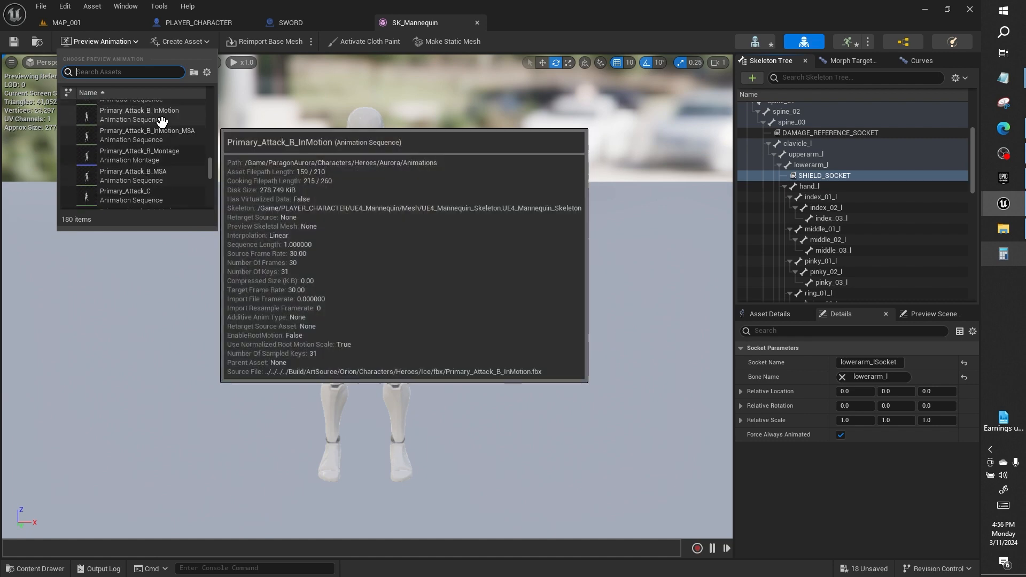
{"action": "scroll", "coordinate": [161, 122], "scroll_direction": "down", "scroll_amount": 5}
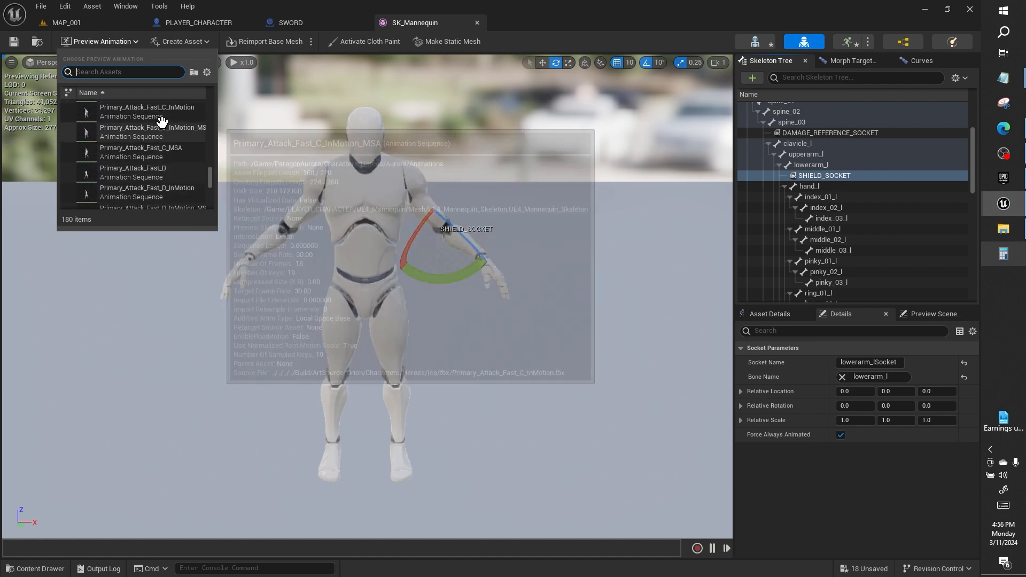
{"action": "scroll", "coordinate": [161, 122], "scroll_direction": "down", "scroll_amount": 6}
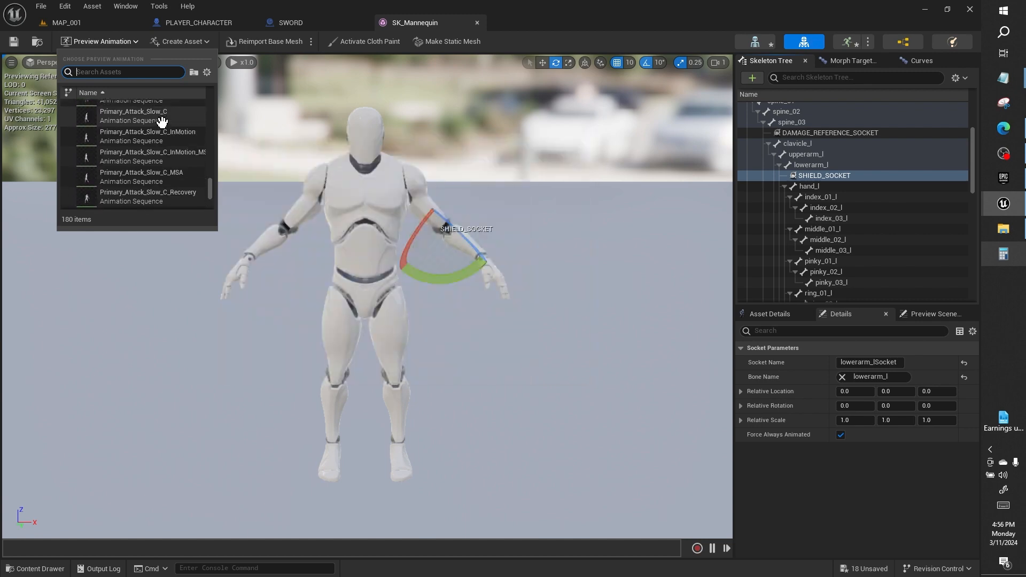
{"action": "scroll", "coordinate": [161, 122], "scroll_direction": "down", "scroll_amount": 2}
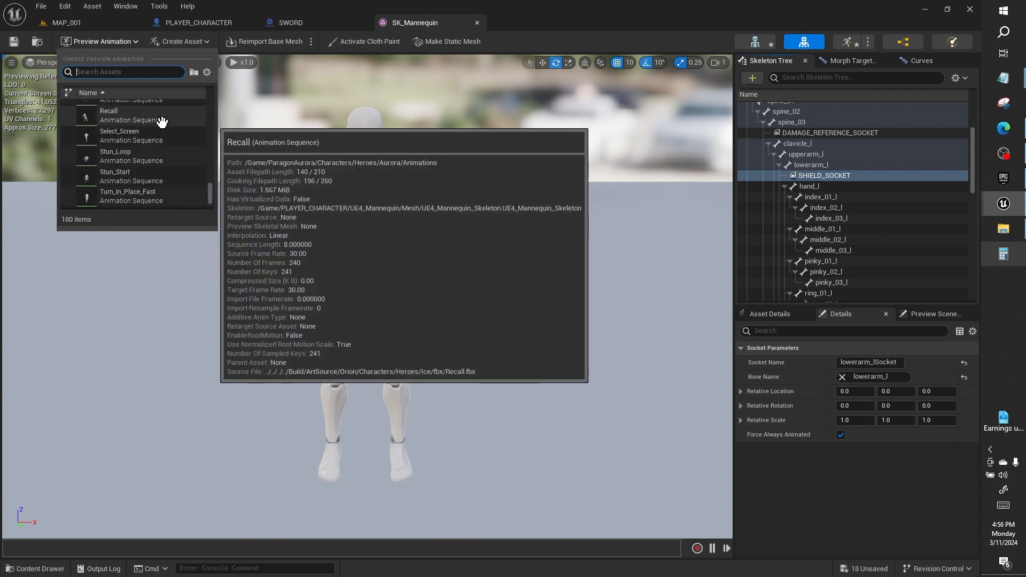
{"action": "scroll", "coordinate": [161, 122], "scroll_direction": "down", "scroll_amount": 3}
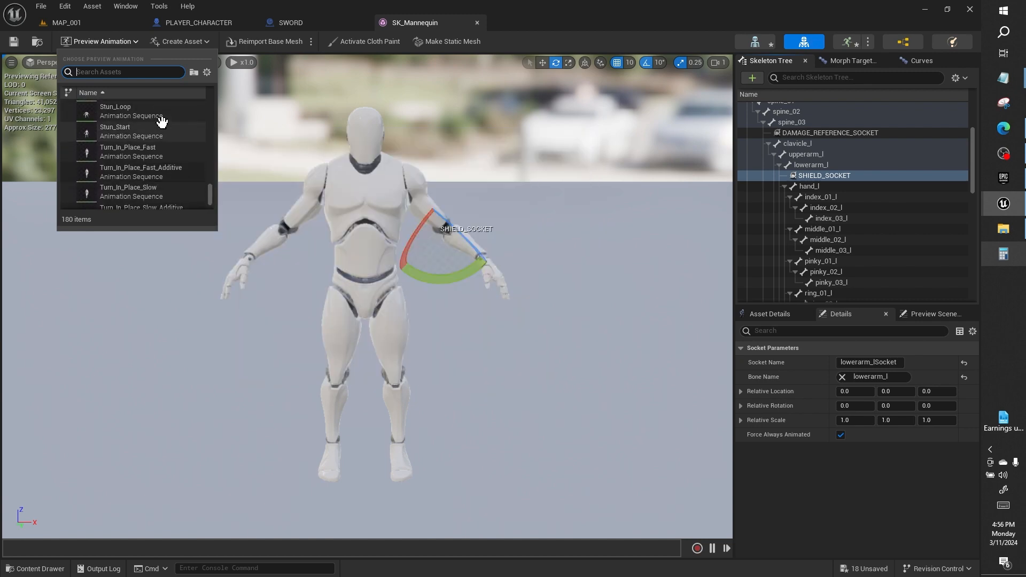
{"action": "scroll", "coordinate": [162, 121], "scroll_direction": "down", "scroll_amount": 2}
{"action": "scroll", "coordinate": [161, 122], "scroll_direction": "up", "scroll_amount": 2}
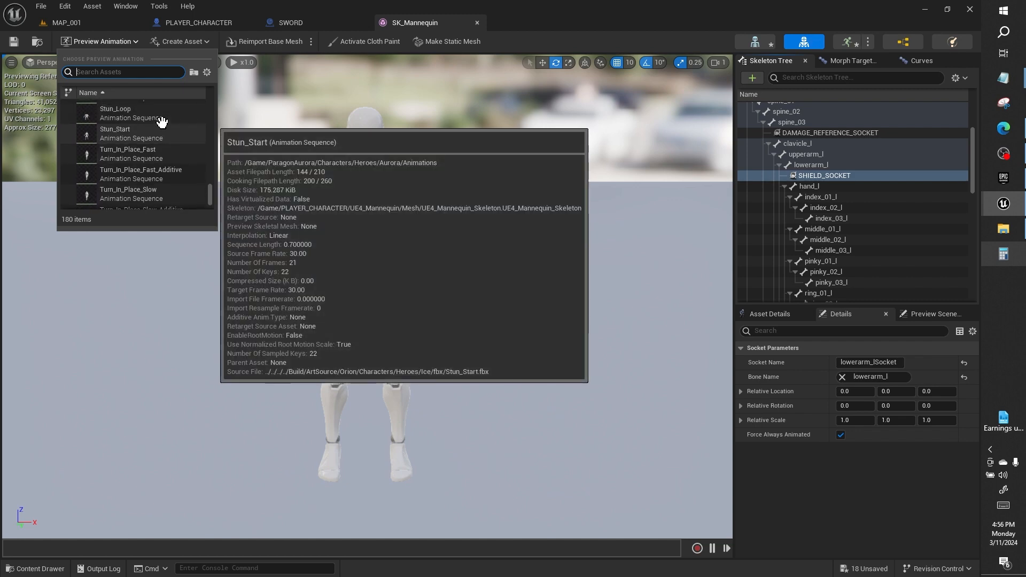
{"action": "scroll", "coordinate": [162, 122], "scroll_direction": "up", "scroll_amount": 1}
{"action": "left_click", "coordinate": [161, 122]}
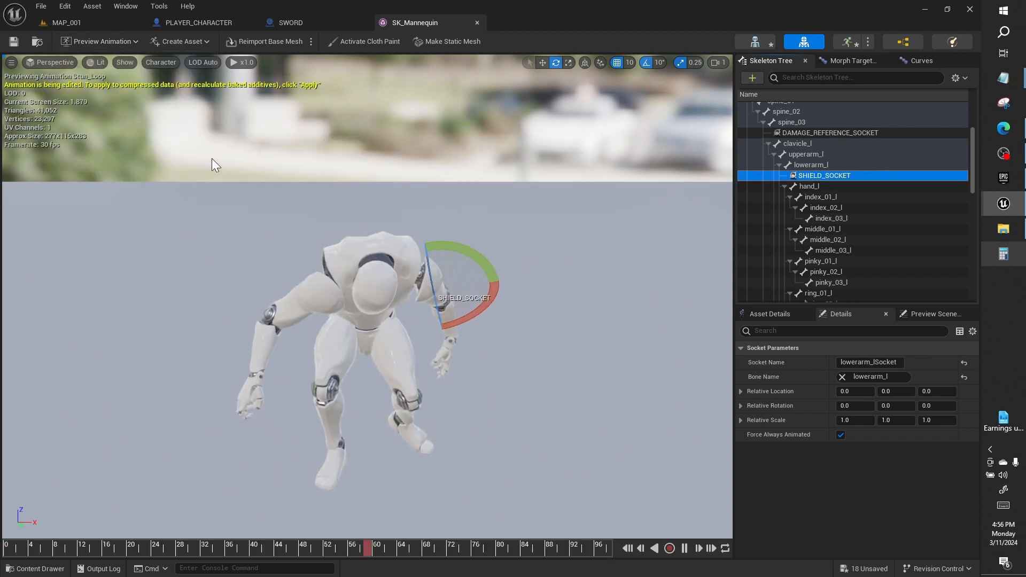
Switch the mannequin's preview animation to Turn_Right_90
{"action": "left_click", "coordinate": [119, 41]}
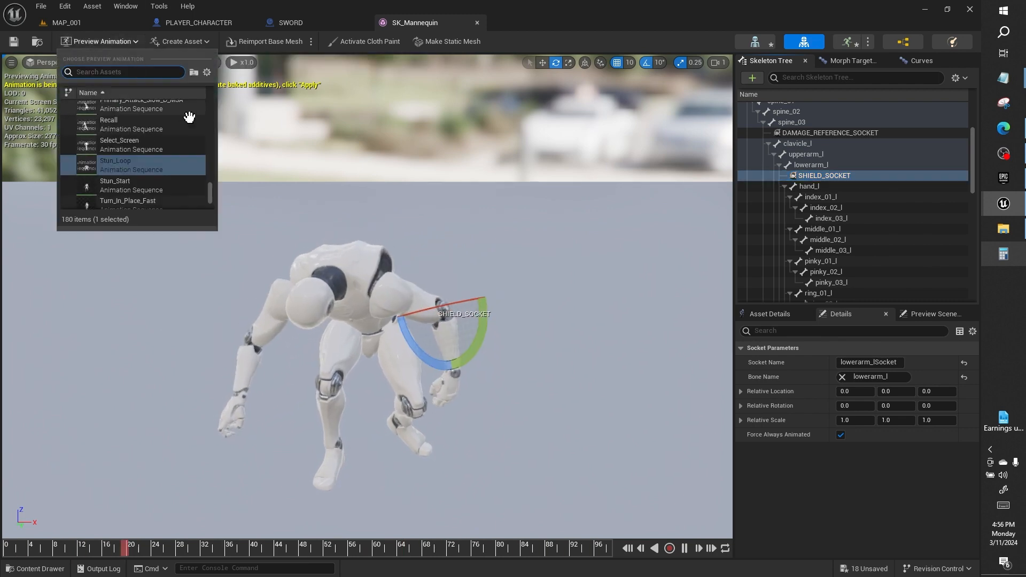
{"action": "scroll", "coordinate": [177, 182], "scroll_direction": "down", "scroll_amount": 3}
{"action": "scroll", "coordinate": [165, 181], "scroll_direction": "down", "scroll_amount": 4}
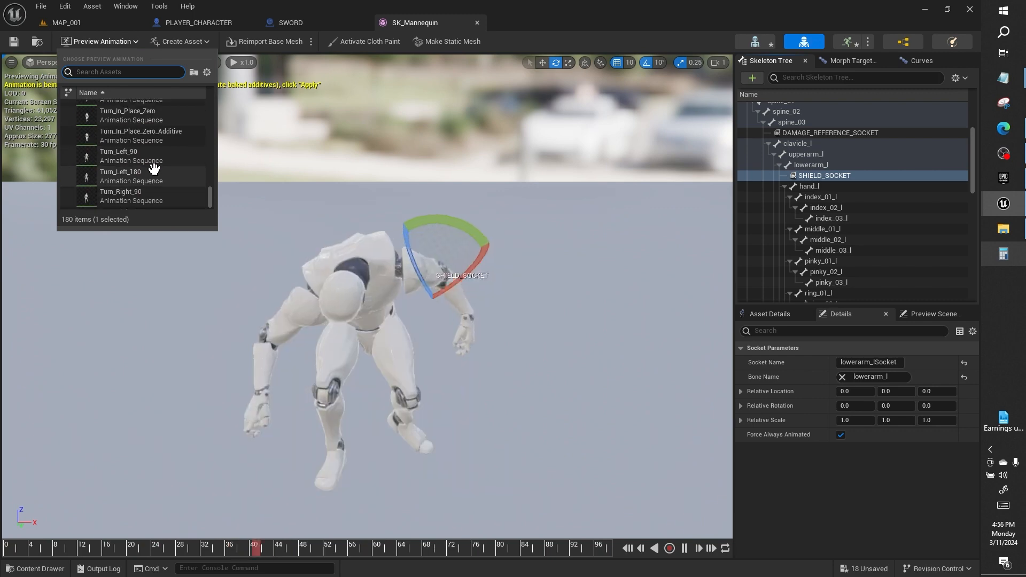
{"action": "left_click", "coordinate": [159, 176]}
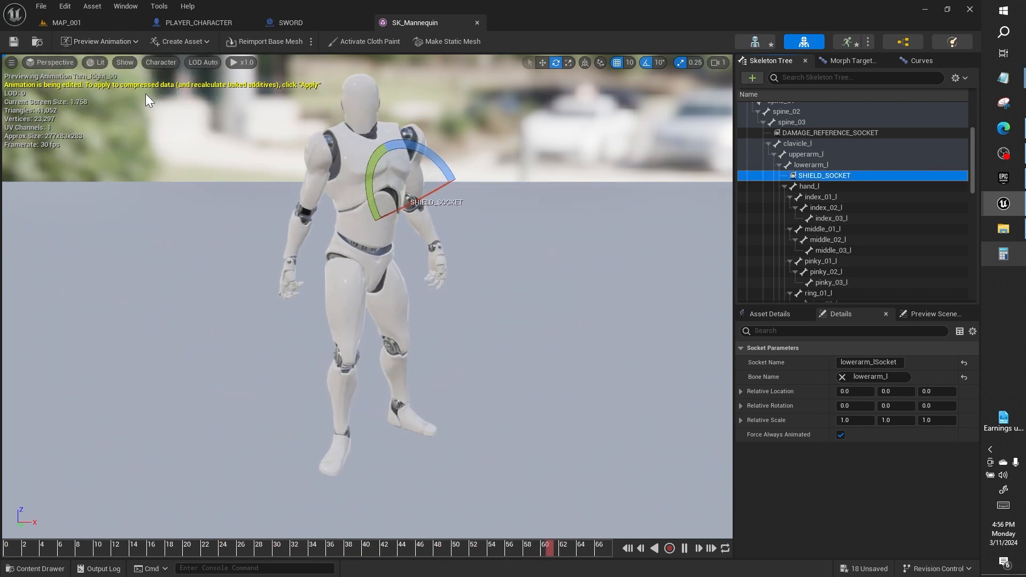
Switch the mannequin's preview animation to Recall
{"action": "left_click", "coordinate": [134, 42]}
{"action": "scroll", "coordinate": [151, 142], "scroll_direction": "up", "scroll_amount": 3}
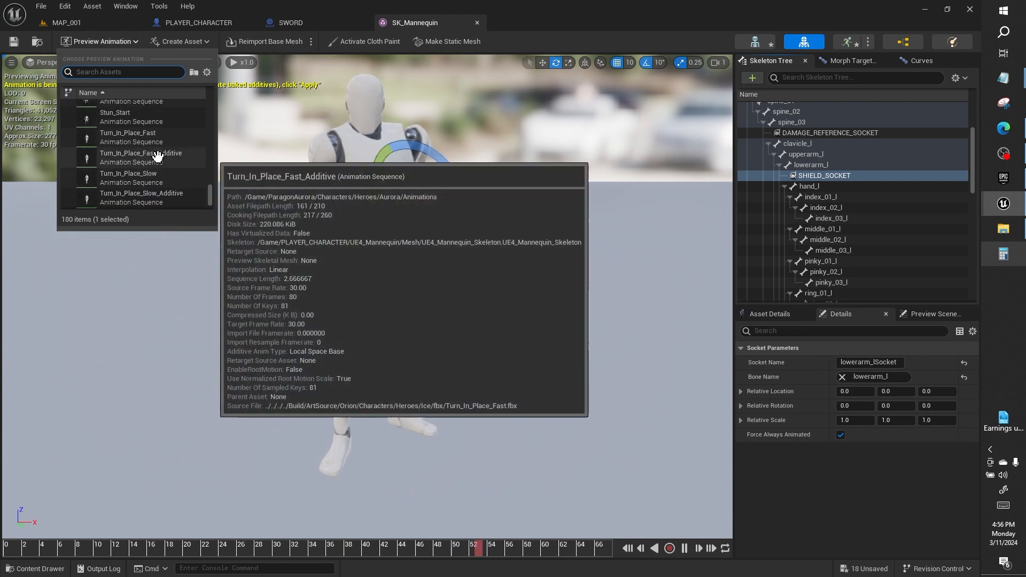
{"action": "scroll", "coordinate": [157, 154], "scroll_direction": "up", "scroll_amount": 4}
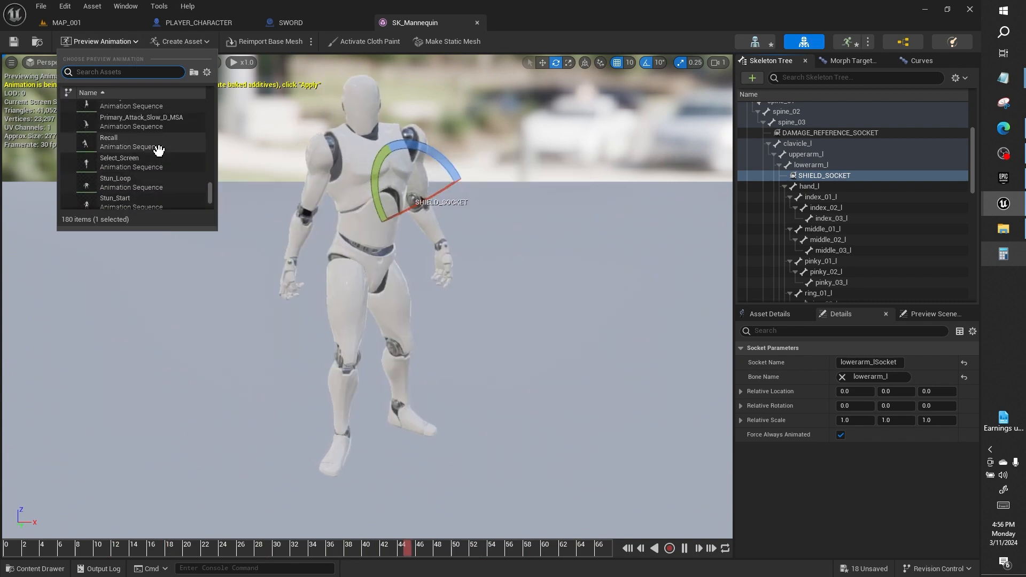
{"action": "left_click", "coordinate": [159, 150]}
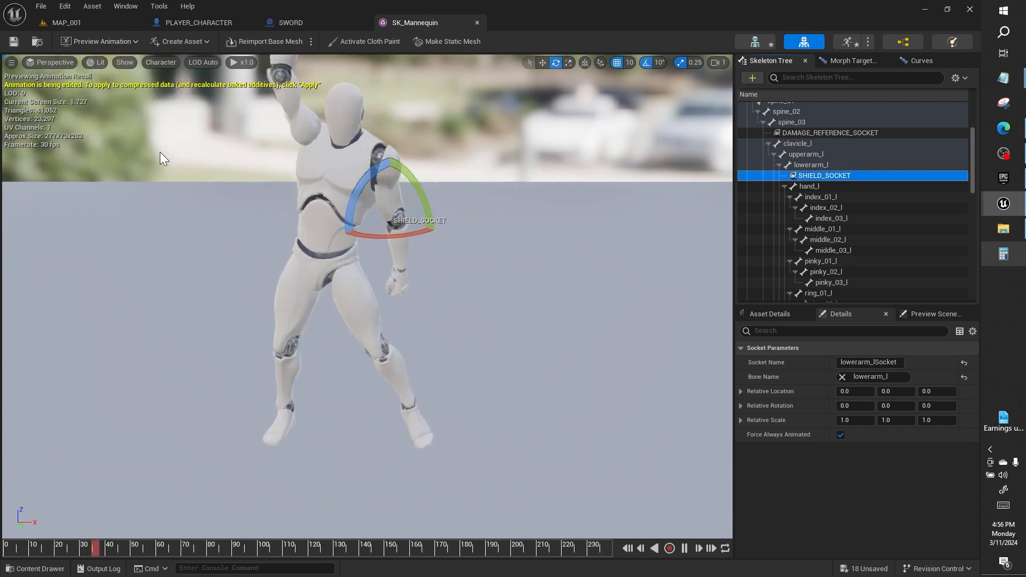
Switch the mannequin's preview animation to Knockback_Fwd
{"action": "left_click", "coordinate": [120, 37]}
{"action": "scroll", "coordinate": [151, 159], "scroll_direction": "up", "scroll_amount": 3}
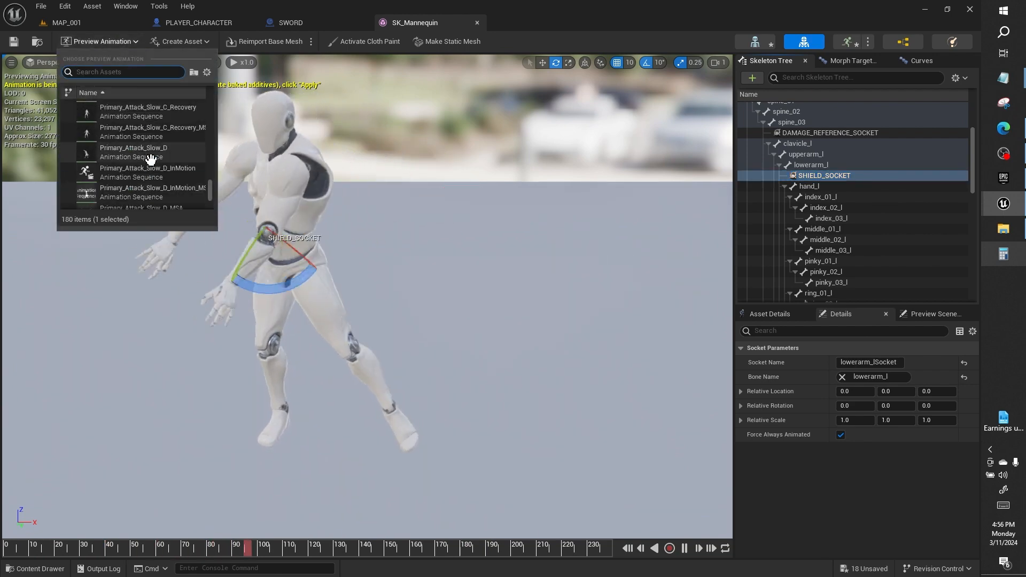
{"action": "scroll", "coordinate": [150, 160], "scroll_direction": "up", "scroll_amount": 5}
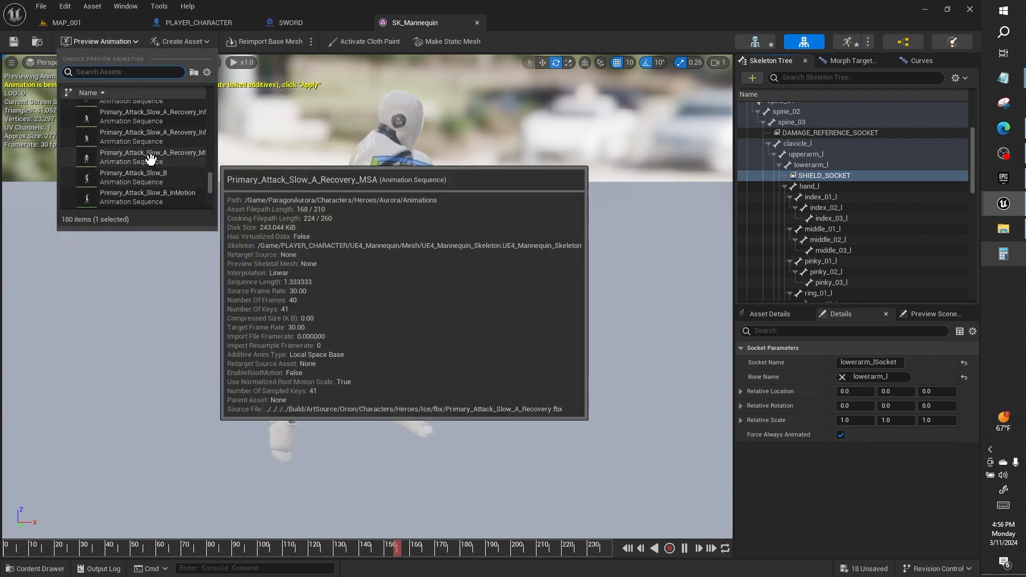
{"action": "scroll", "coordinate": [151, 159], "scroll_direction": "up", "scroll_amount": 10}
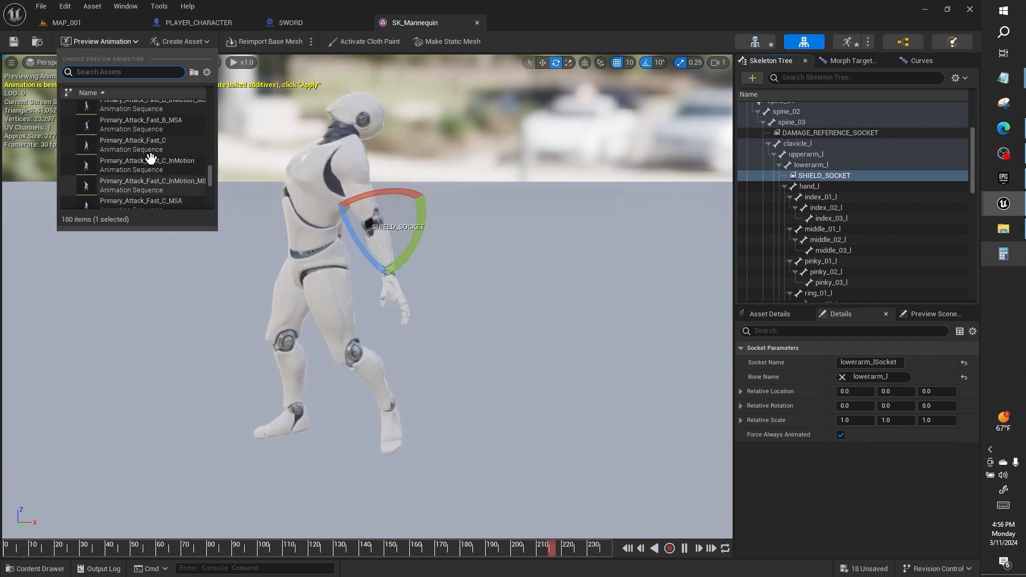
{"action": "scroll", "coordinate": [151, 159], "scroll_direction": "up", "scroll_amount": 3}
{"action": "scroll", "coordinate": [151, 137], "scroll_direction": "up", "scroll_amount": 3}
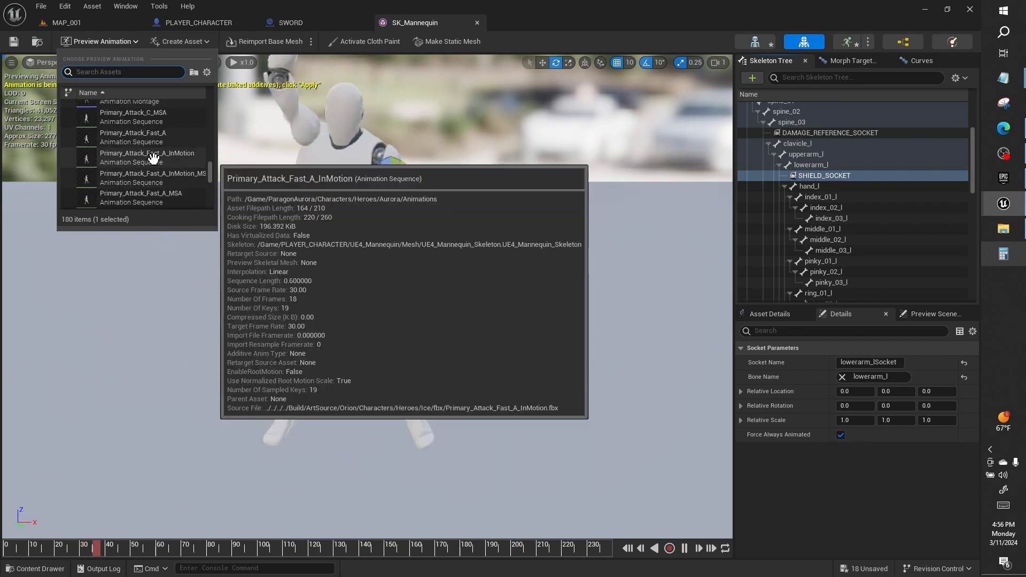
{"action": "scroll", "coordinate": [165, 140], "scroll_direction": "up", "scroll_amount": 3}
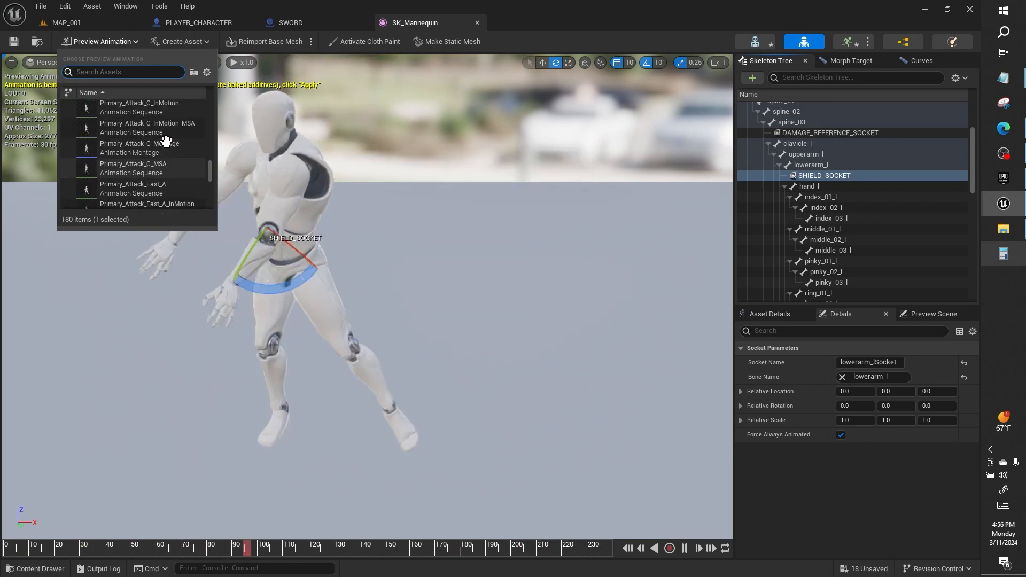
{"action": "scroll", "coordinate": [166, 141], "scroll_direction": "up", "scroll_amount": 6}
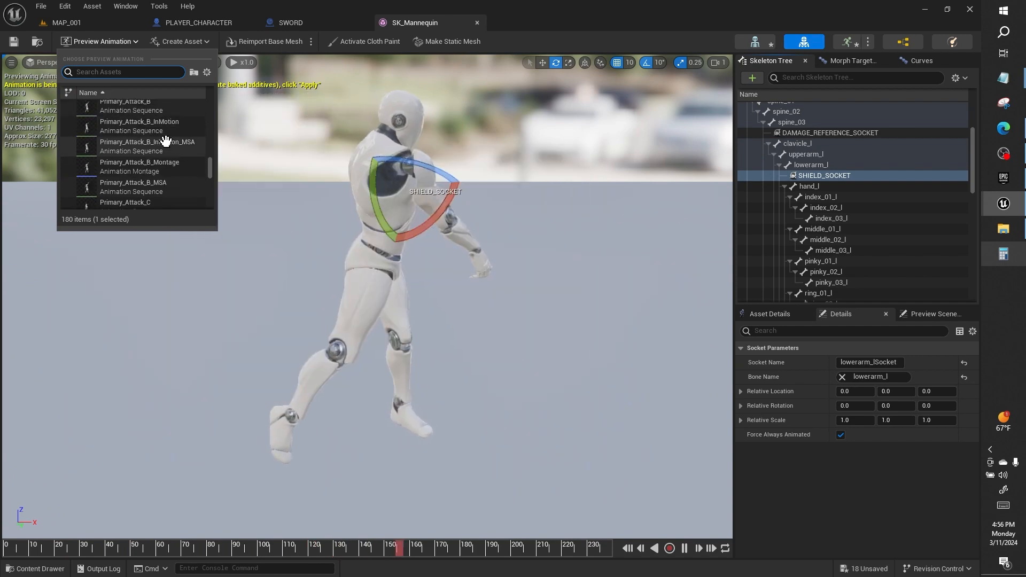
{"action": "scroll", "coordinate": [166, 141], "scroll_direction": "up", "scroll_amount": 4}
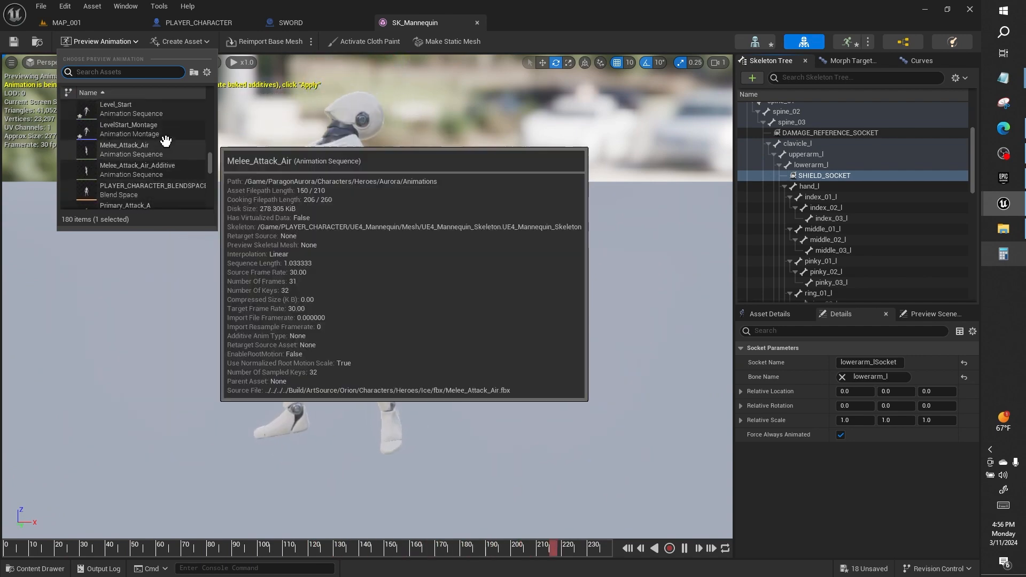
{"action": "left_click", "coordinate": [166, 141]}
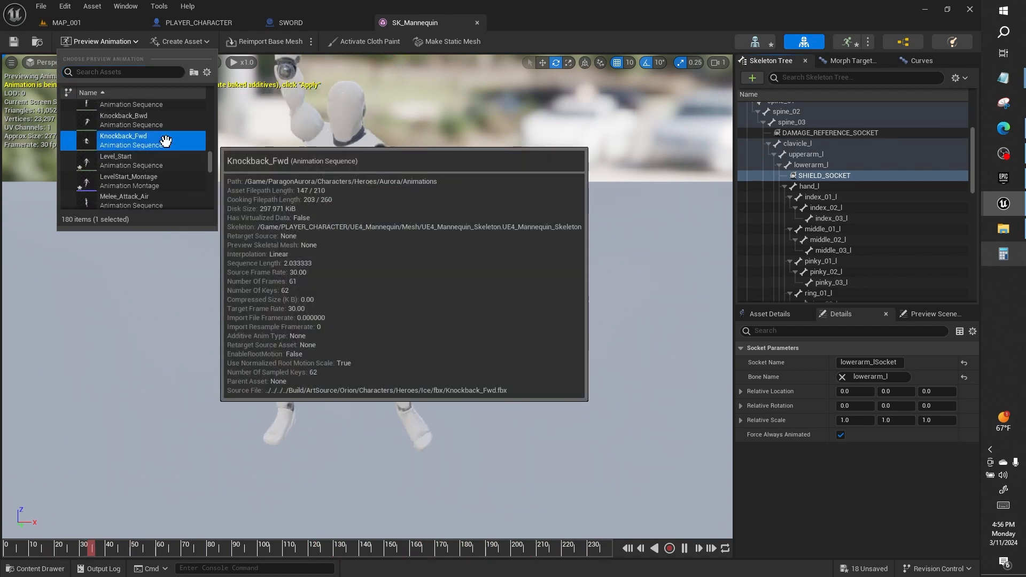
Switch the mannequin's preview animation to HitReact_Front and pause it at about frame 4
{"action": "left_click", "coordinate": [134, 41]}
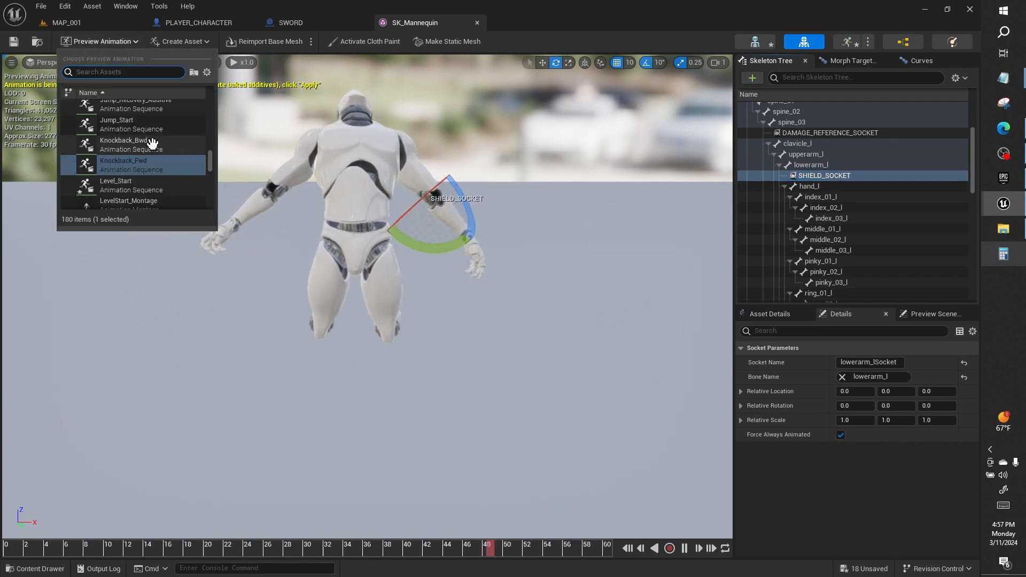
{"action": "scroll", "coordinate": [153, 143], "scroll_direction": "up", "scroll_amount": 3}
{"action": "scroll", "coordinate": [152, 145], "scroll_direction": "up", "scroll_amount": 5}
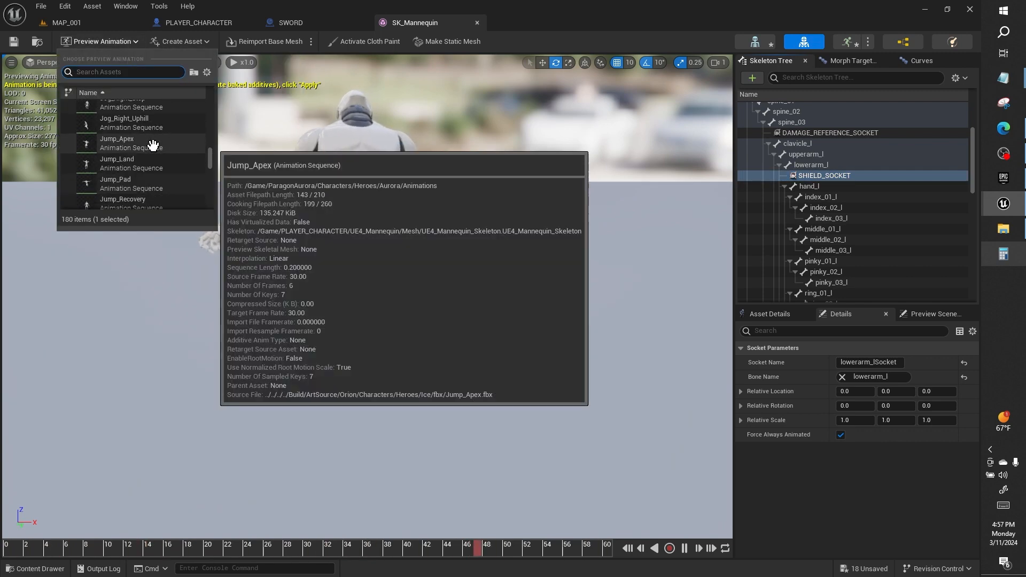
{"action": "scroll", "coordinate": [153, 144], "scroll_direction": "up", "scroll_amount": 5}
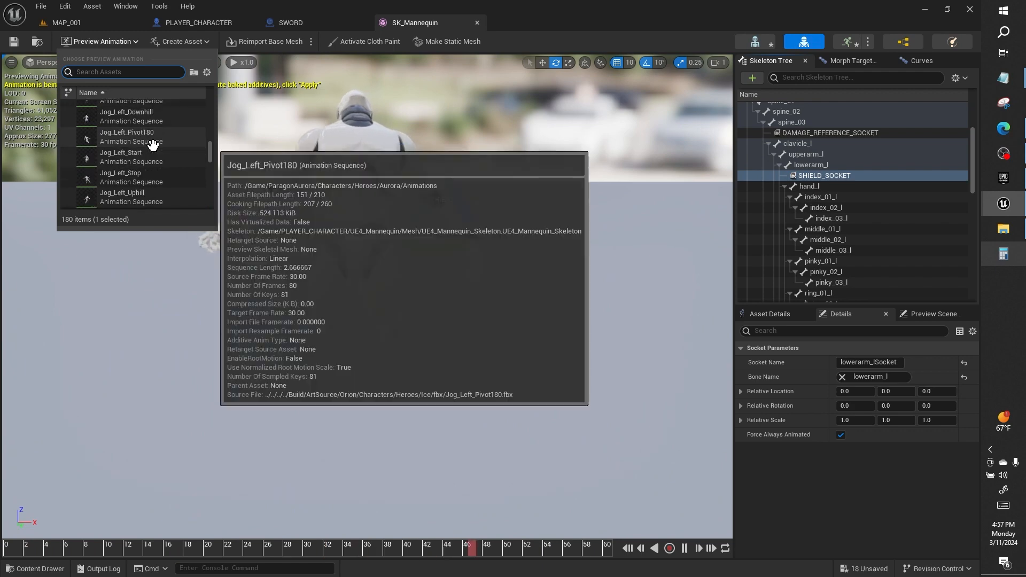
{"action": "scroll", "coordinate": [152, 145], "scroll_direction": "up", "scroll_amount": 4}
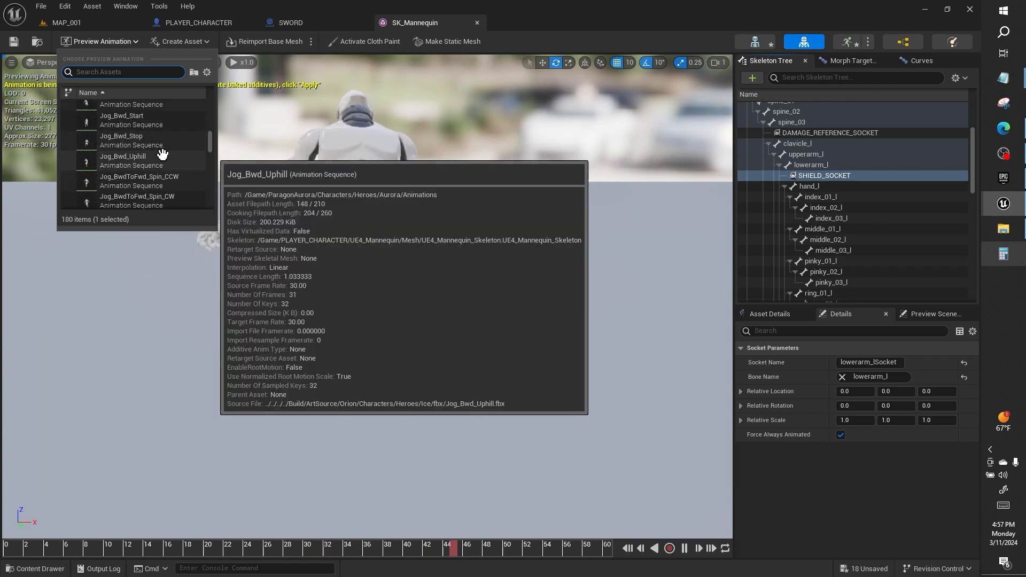
{"action": "scroll", "coordinate": [161, 116], "scroll_direction": "up", "scroll_amount": 3}
{"action": "scroll", "coordinate": [162, 117], "scroll_direction": "up", "scroll_amount": 3}
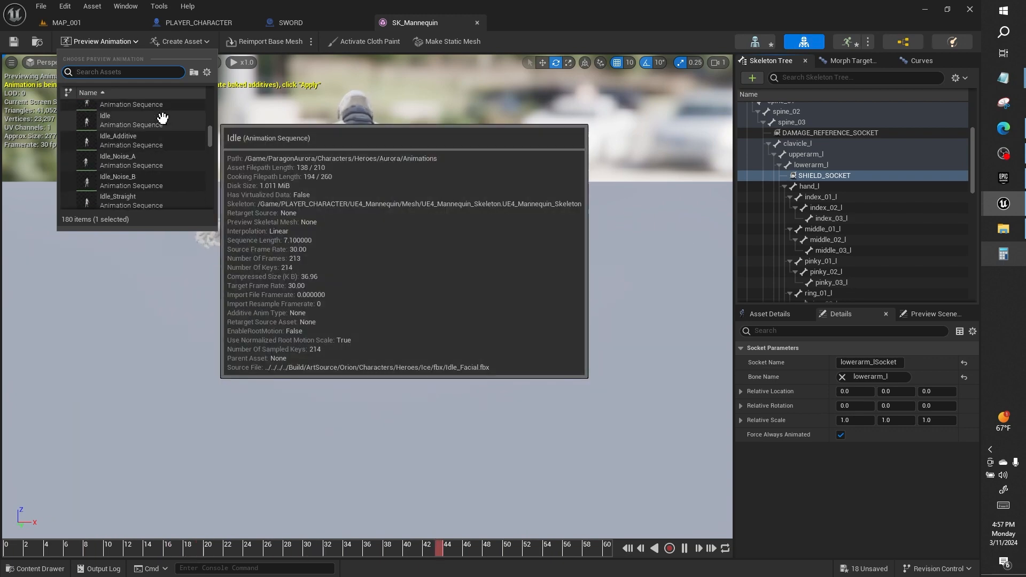
{"action": "scroll", "coordinate": [162, 117], "scroll_direction": "up", "scroll_amount": 4}
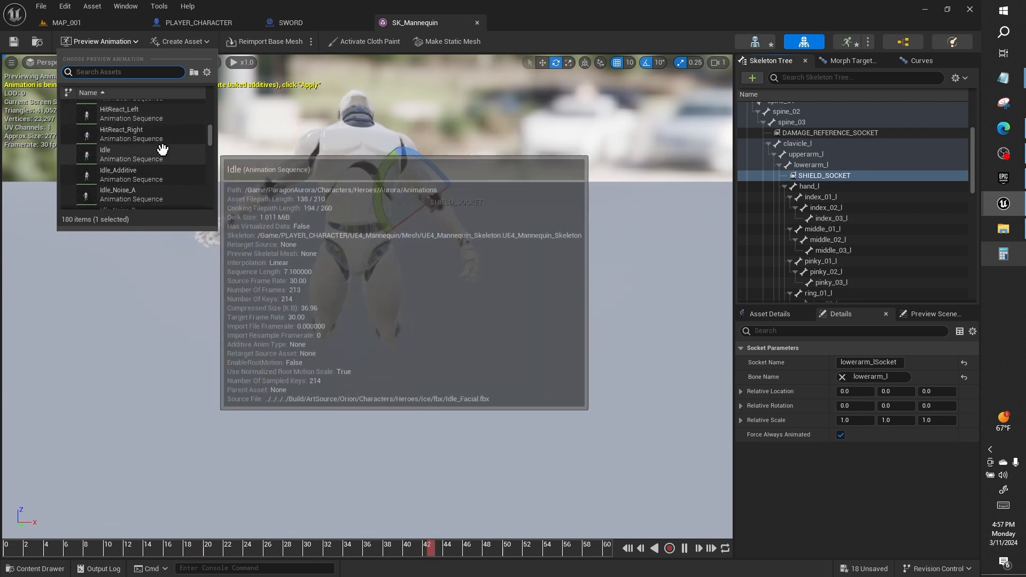
{"action": "scroll", "coordinate": [161, 150], "scroll_direction": "up", "scroll_amount": 1}
{"action": "left_click", "coordinate": [162, 152]}
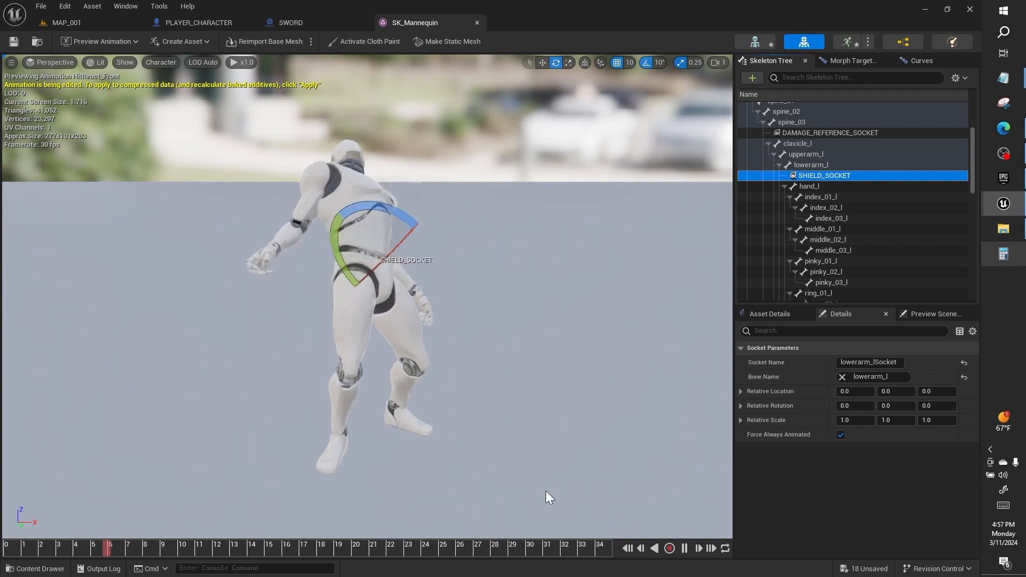
{"action": "left_click", "coordinate": [685, 549]}
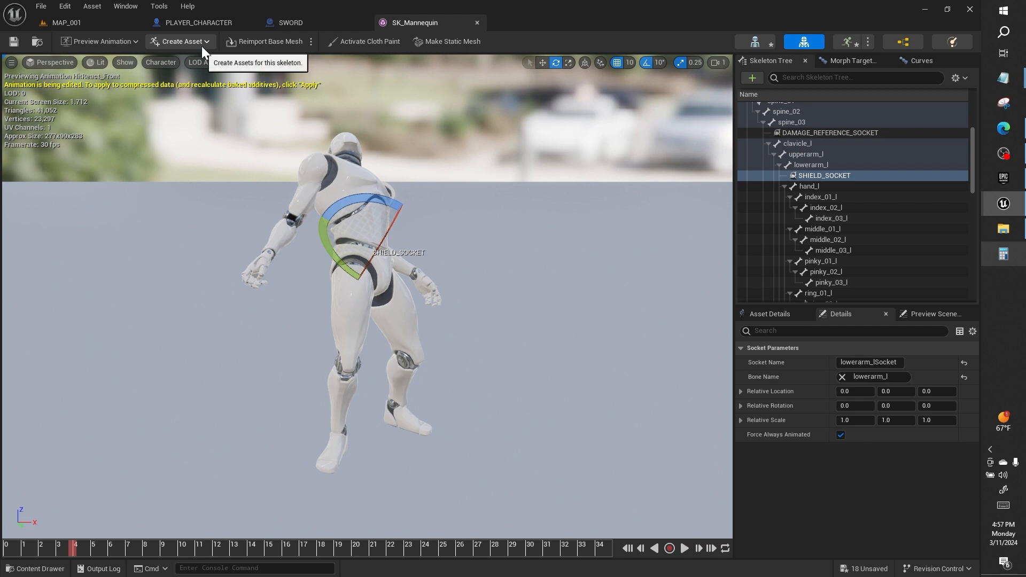
Add the static mesh SM_Shield as a preview asset on SHIELD_SOCKET
{"action": "right_click", "coordinate": [820, 179]}
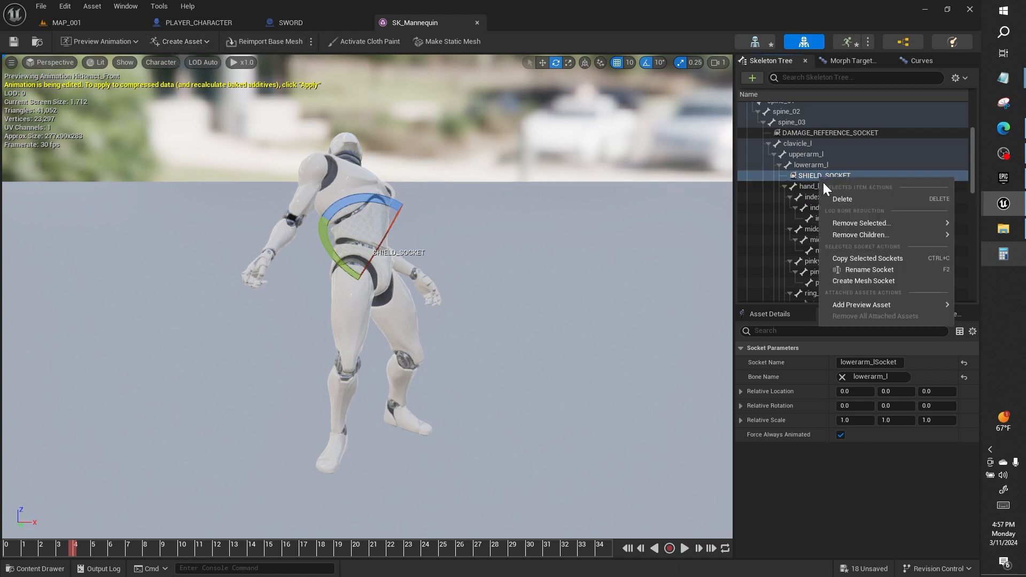
{"action": "mouse_move", "coordinate": [871, 300]}
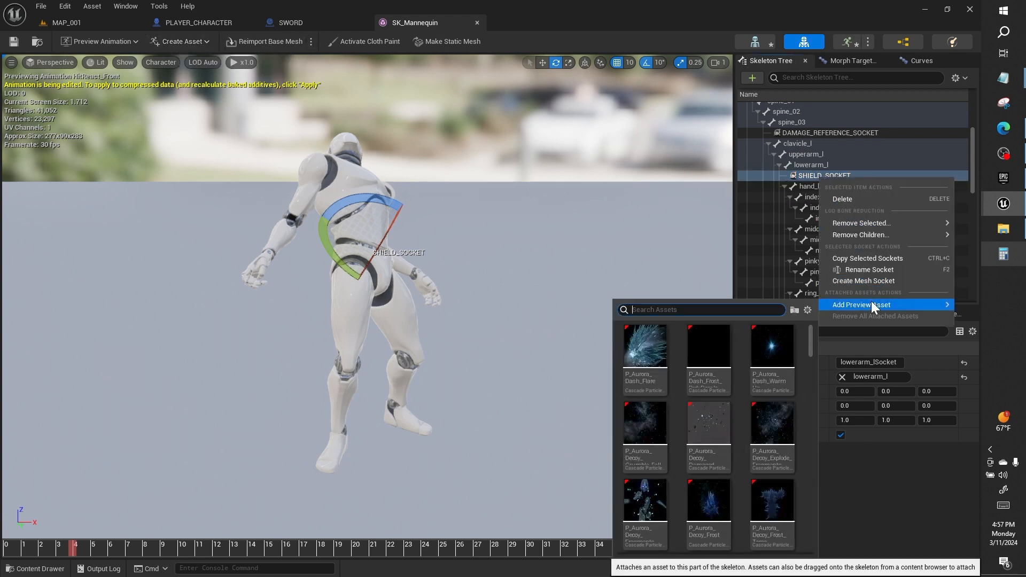
{"action": "type", "text": "SHIELD"}
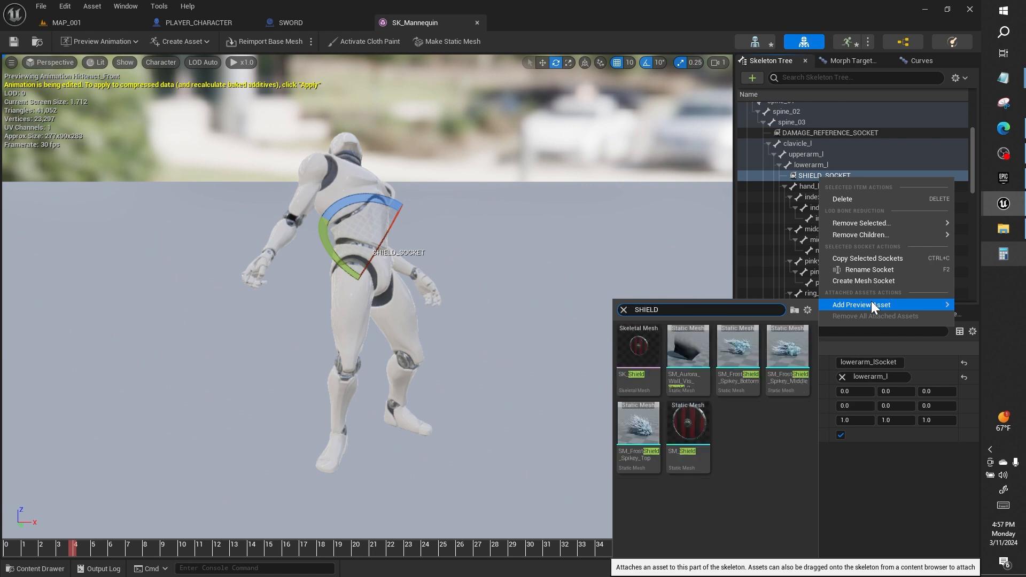
{"action": "left_click", "coordinate": [695, 421]}
Move SHIELD_SOCKET to about -9.3 on Y and rotate it to about 170° around Z
{"action": "right_click_drag", "start_coordinate": [560, 379], "coordinate": [62, 372]}
{"action": "key", "text": "w"}
{"action": "key", "text": "d"}
{"action": "key", "text": "d"}
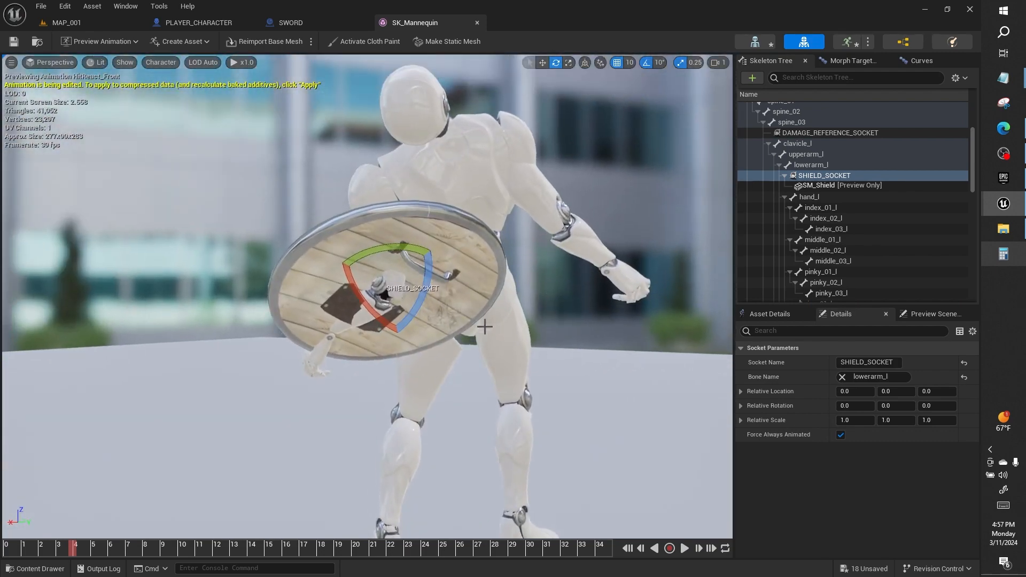
{"action": "left_click_drag", "start_coordinate": [378, 258], "coordinate": [384, 283]}
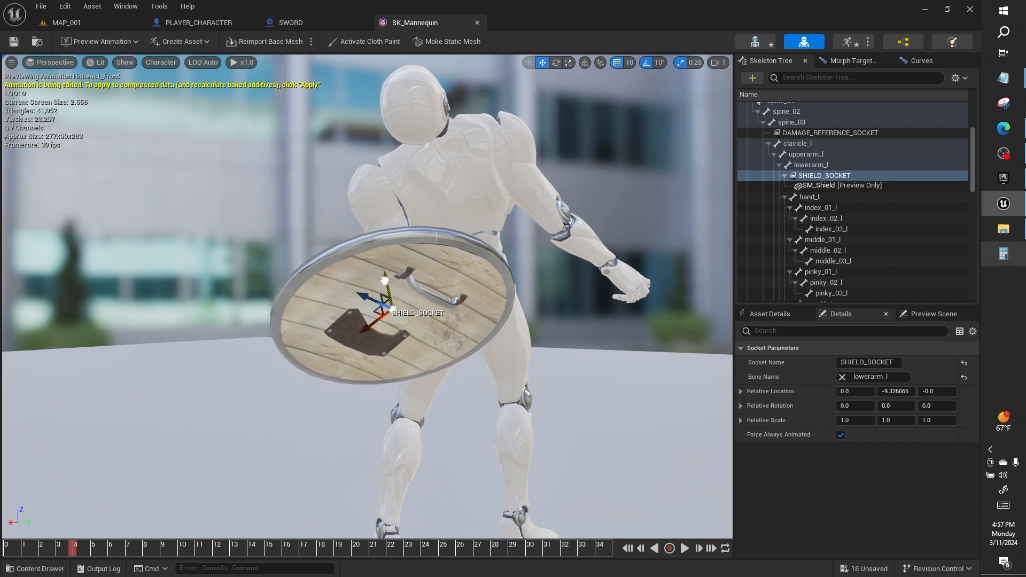
{"action": "key", "text": "e"}
{"action": "left_click_drag", "start_coordinate": [428, 309], "coordinate": [431, 323]}
Reposition SHIELD_SOCKET along the left forearm to a relative location of about X 16, Y -9.1
{"action": "right_click_drag", "start_coordinate": [431, 323], "coordinate": [547, 387]}
{"action": "right_click_drag", "start_coordinate": [517, 331], "coordinate": [523, 385]}
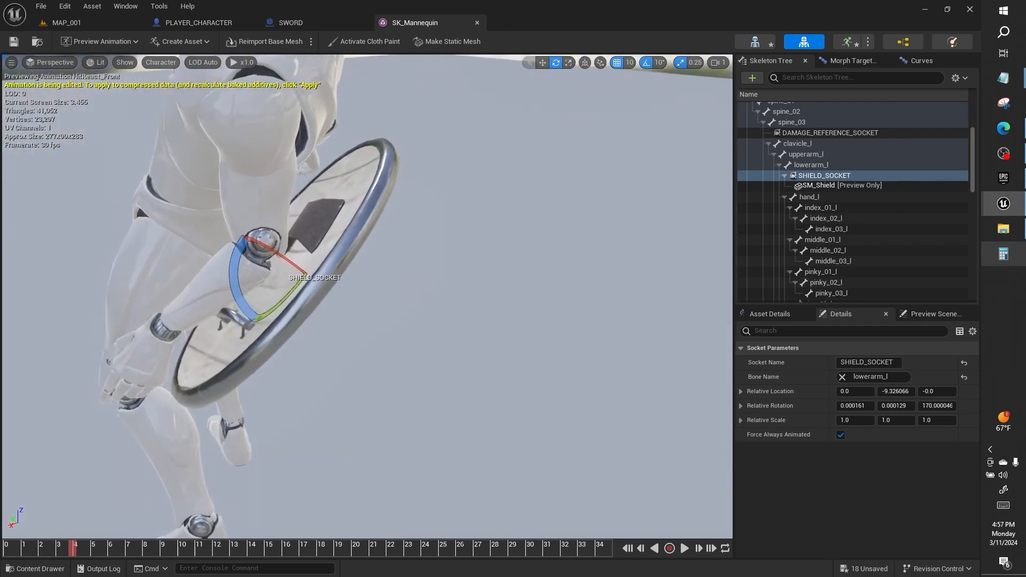
{"action": "key", "text": "w"}
{"action": "left_click_drag", "start_coordinate": [309, 252], "coordinate": [265, 275]}
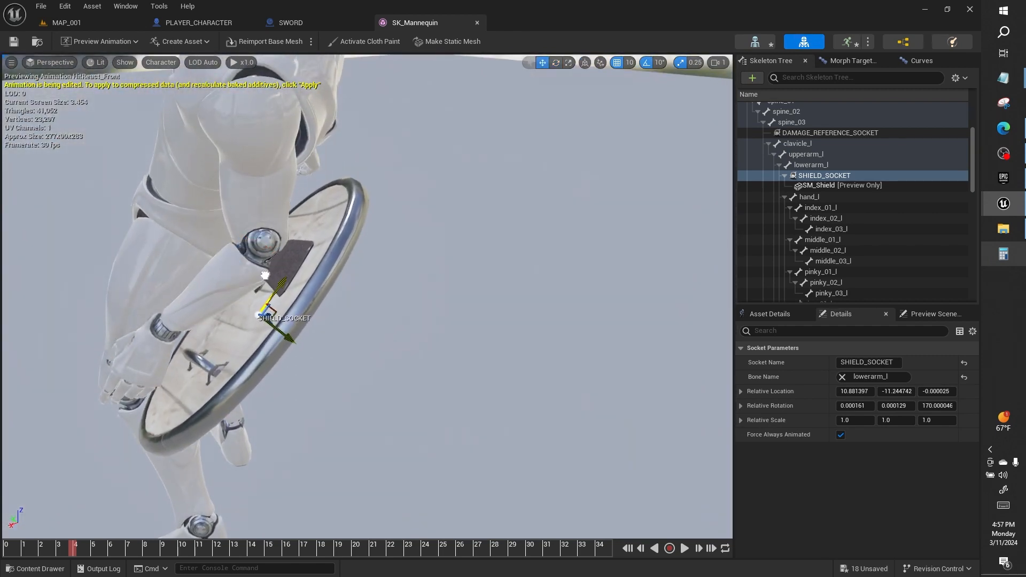
{"action": "left_click_drag", "start_coordinate": [290, 346], "coordinate": [276, 338]}
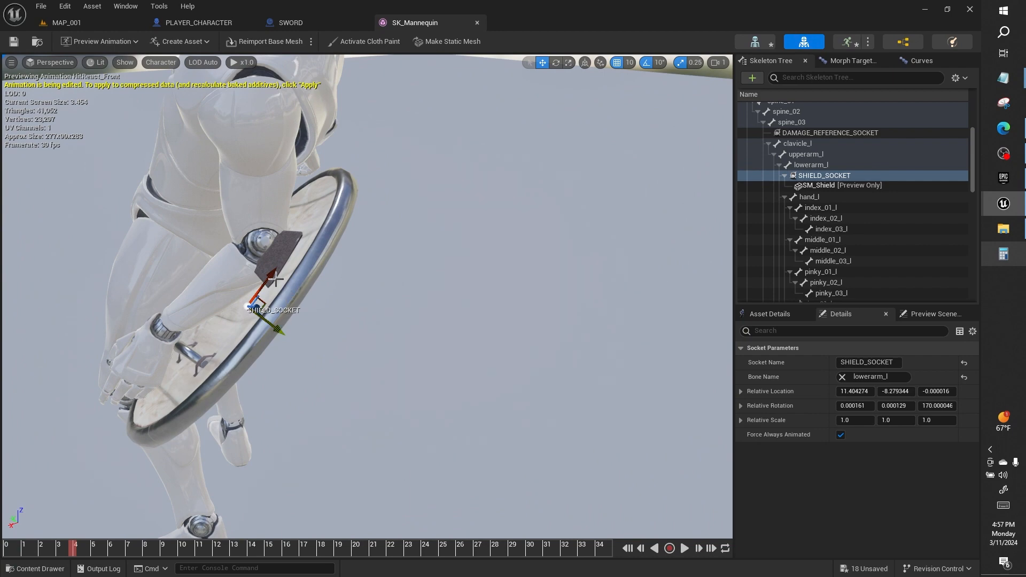
{"action": "left_click_drag", "start_coordinate": [276, 280], "coordinate": [256, 291]}
Deselect the shield socket and save the SK_Mannequin asset
{"action": "right_click_drag", "start_coordinate": [321, 289], "coordinate": [278, 230]}
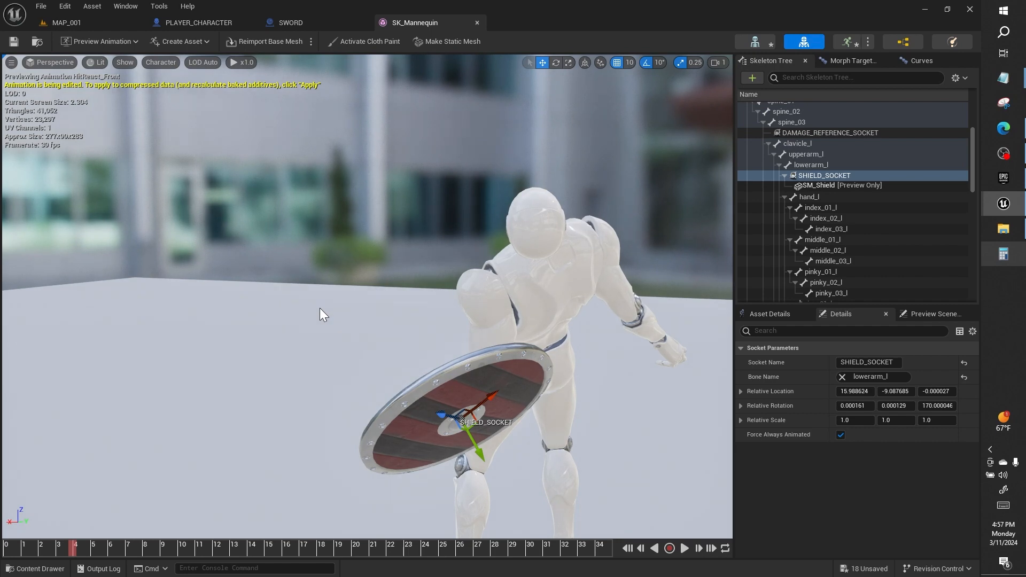
{"action": "left_click", "coordinate": [320, 314]}
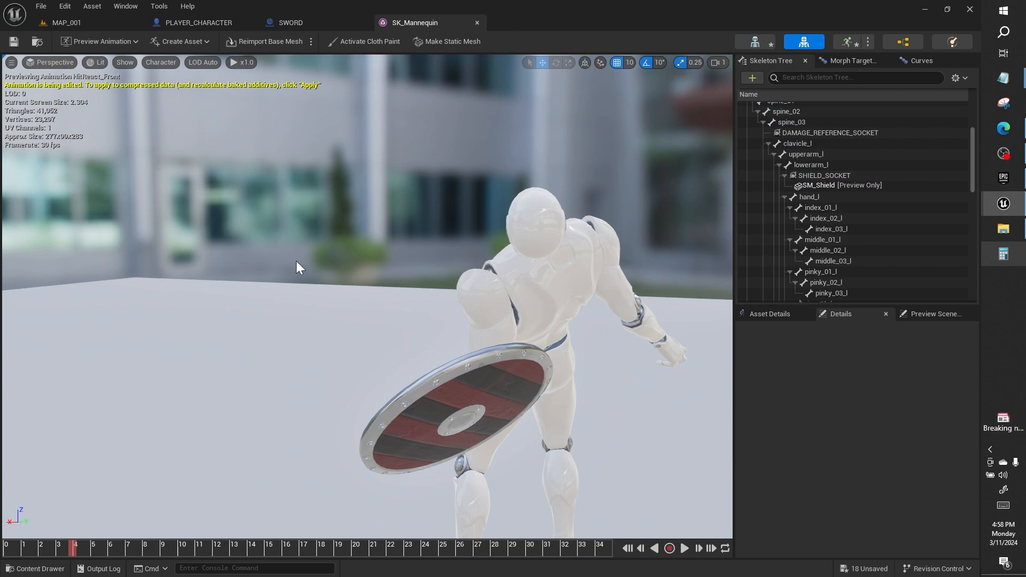
{"action": "right_click_drag", "start_coordinate": [322, 255], "coordinate": [329, 252]}
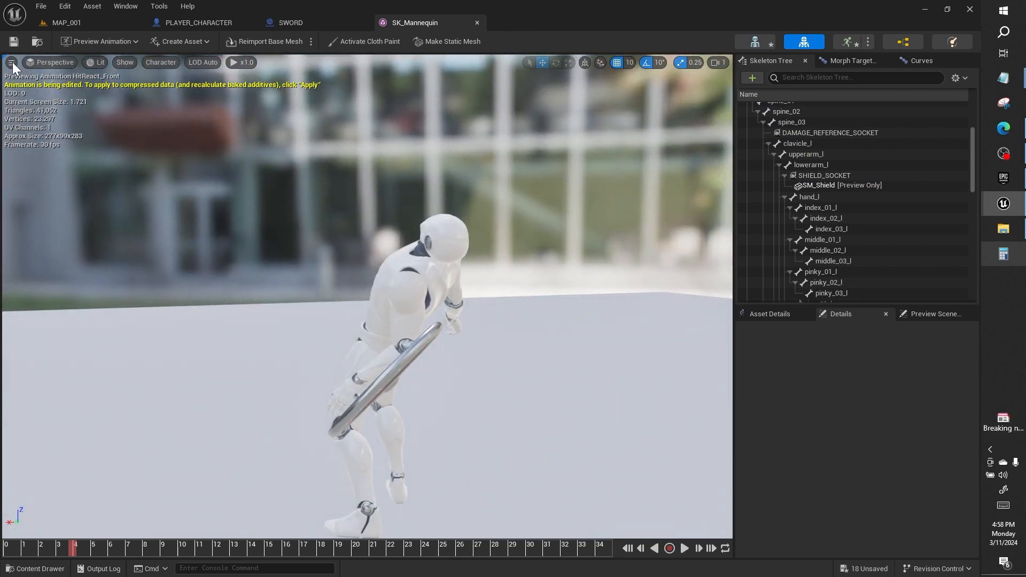
{"action": "left_click", "coordinate": [13, 41]}
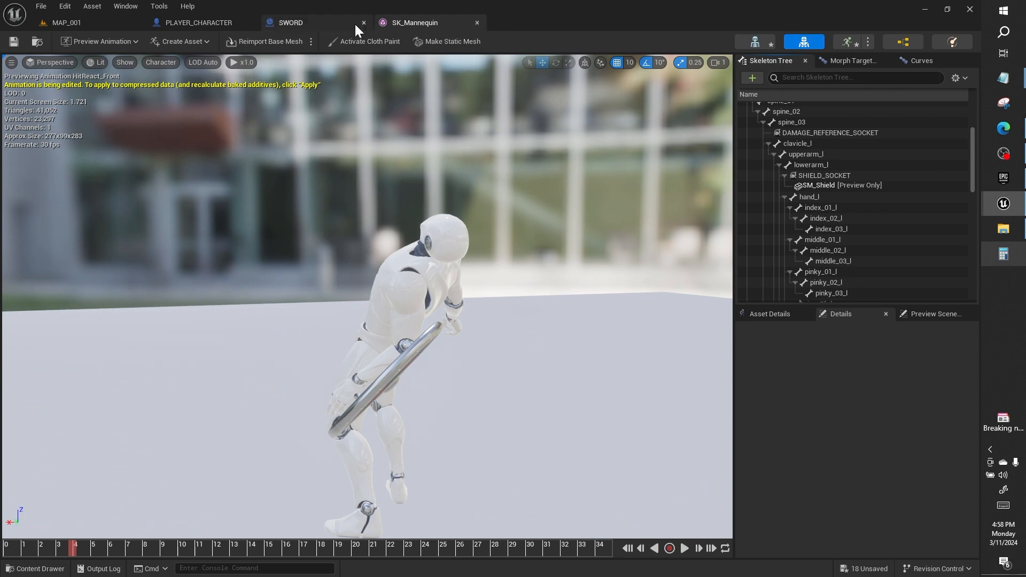
In PLAYER_CHARACTER's event graph, duplicate the SpawnActor SWORD, Attach Actor To Component and PLAYER SKELETAL MESH nodes and run them after SET SWORD REFERENCE
{"action": "left_click", "coordinate": [214, 25]}
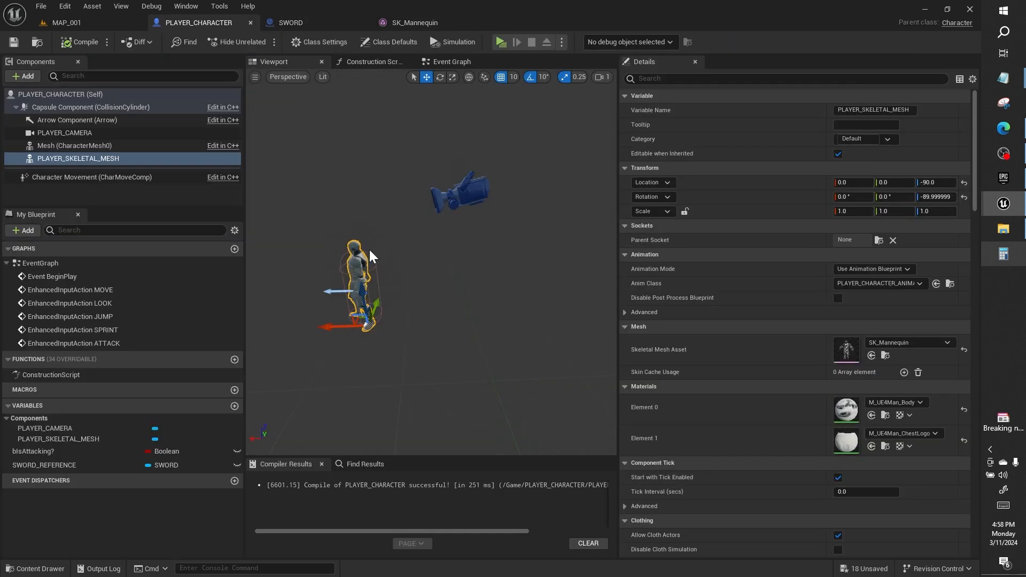
{"action": "left_click", "coordinate": [425, 63]}
{"action": "scroll", "coordinate": [463, 158], "scroll_direction": "down", "scroll_amount": 4}
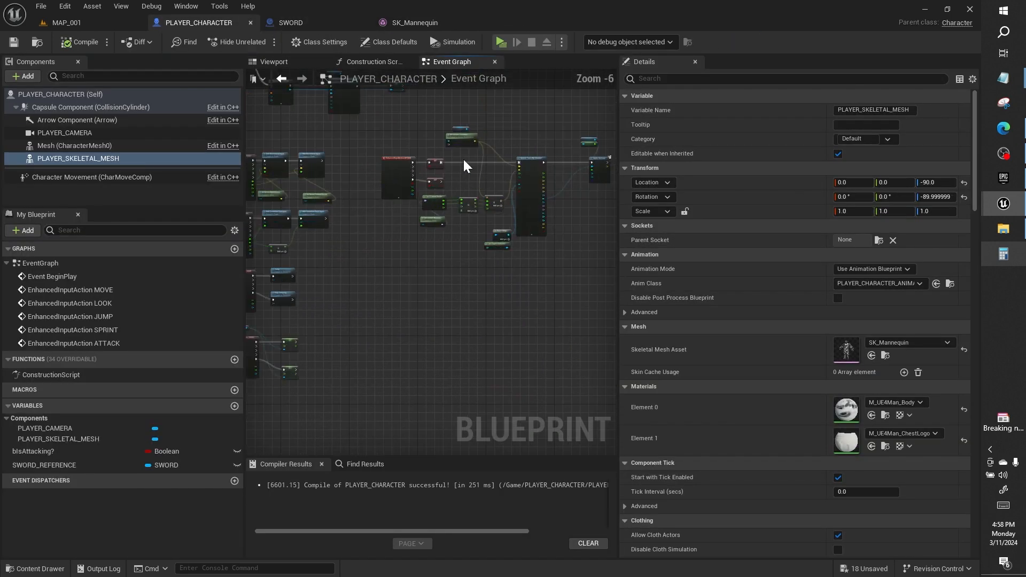
{"action": "scroll", "coordinate": [419, 171], "scroll_direction": "up", "scroll_amount": 4}
{"action": "right_click_drag", "start_coordinate": [496, 211], "coordinate": [538, 183]}
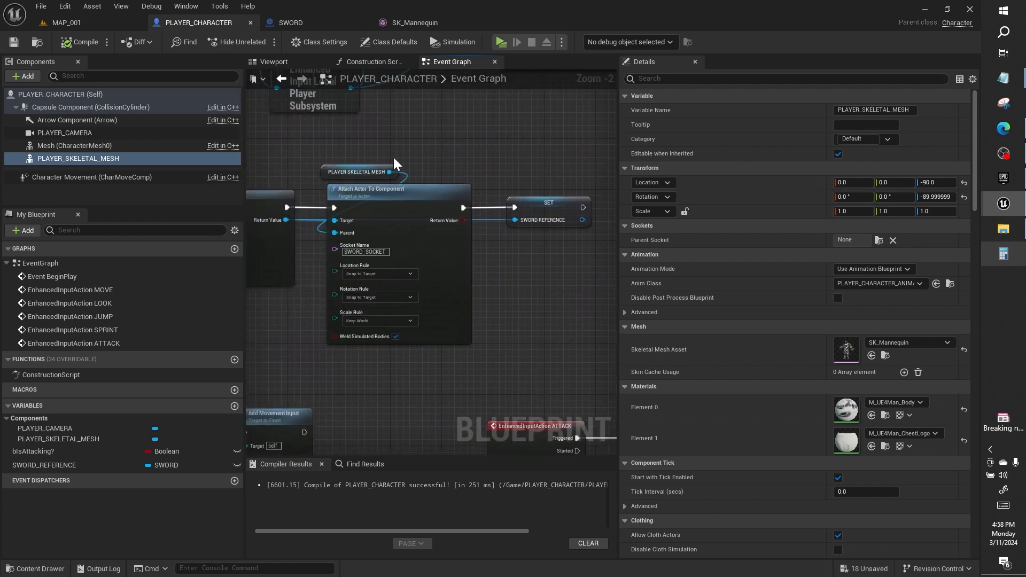
{"action": "right_click_drag", "start_coordinate": [393, 155], "coordinate": [514, 164]}
{"action": "left_click_drag", "start_coordinate": [350, 166], "coordinate": [570, 223]}
{"action": "right_click_drag", "start_coordinate": [571, 223], "coordinate": [441, 184]}
{"action": "key", "text": "ctrl+v"}
{"action": "left_click_drag", "start_coordinate": [419, 202], "coordinate": [474, 197]}
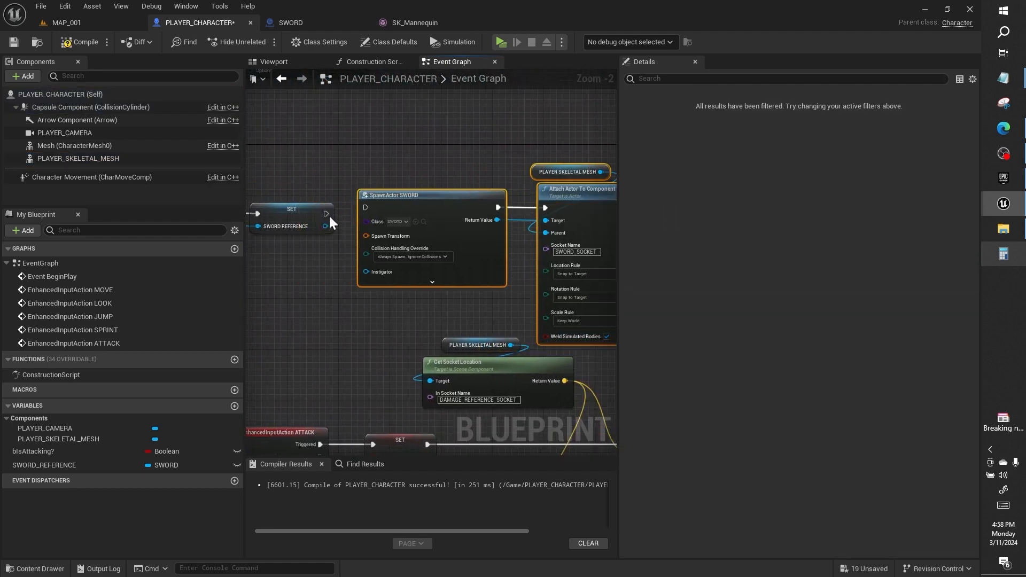
{"action": "left_click_drag", "start_coordinate": [326, 214], "coordinate": [366, 208]}
Create a new folder named SHIELD in the project's Content folder
{"action": "left_click", "coordinate": [394, 221]}
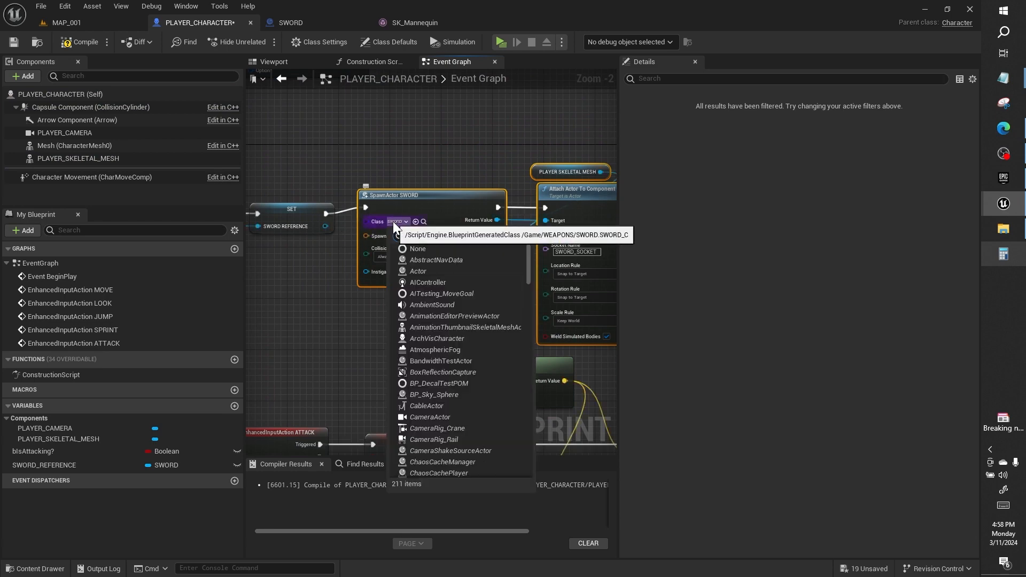
{"action": "left_click", "coordinate": [92, 23]}
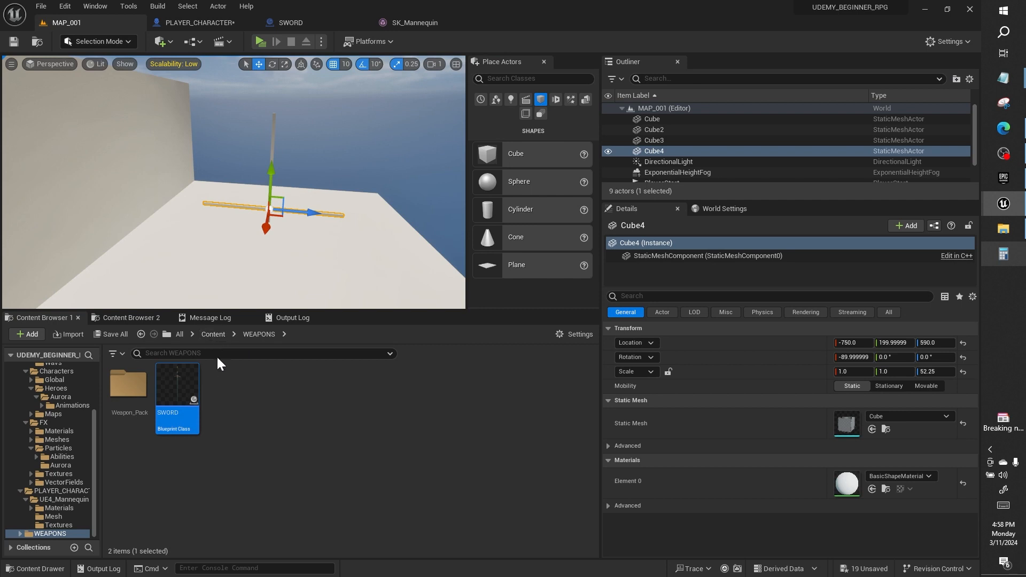
{"action": "left_click", "coordinate": [214, 335]}
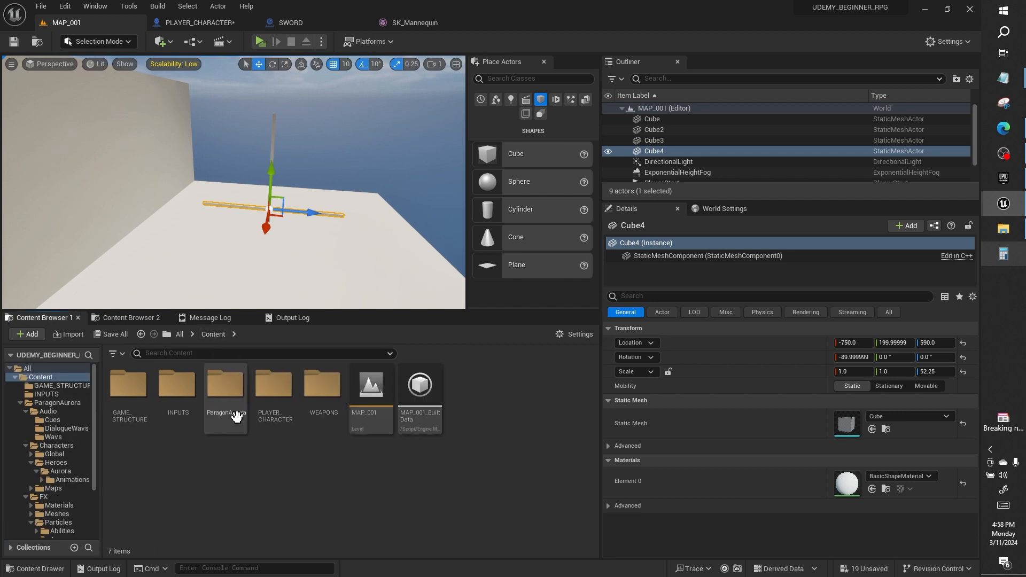
{"action": "right_click", "coordinate": [479, 393]}
{"action": "left_click", "coordinate": [522, 238]}
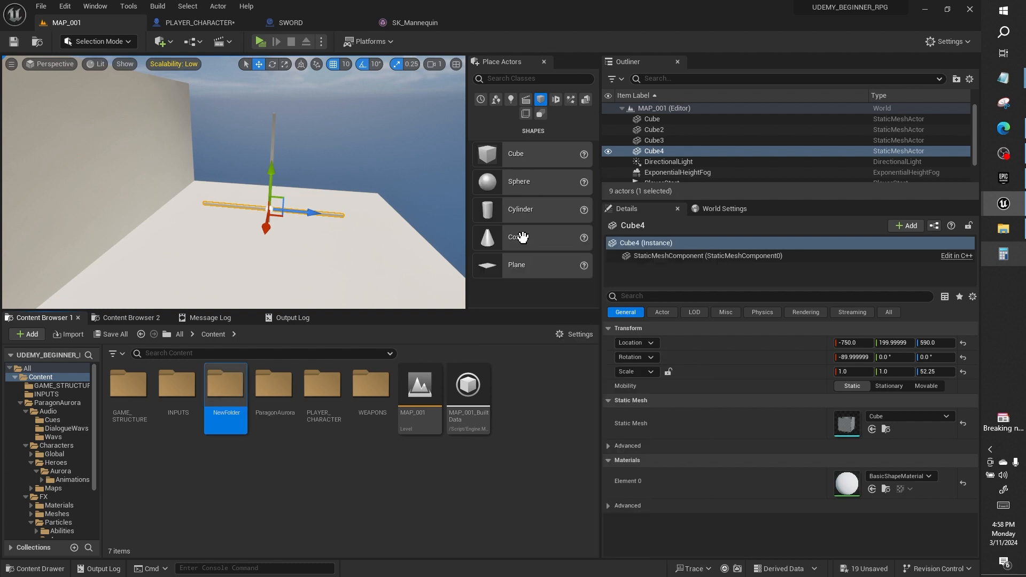
{"action": "key", "text": "Return"}
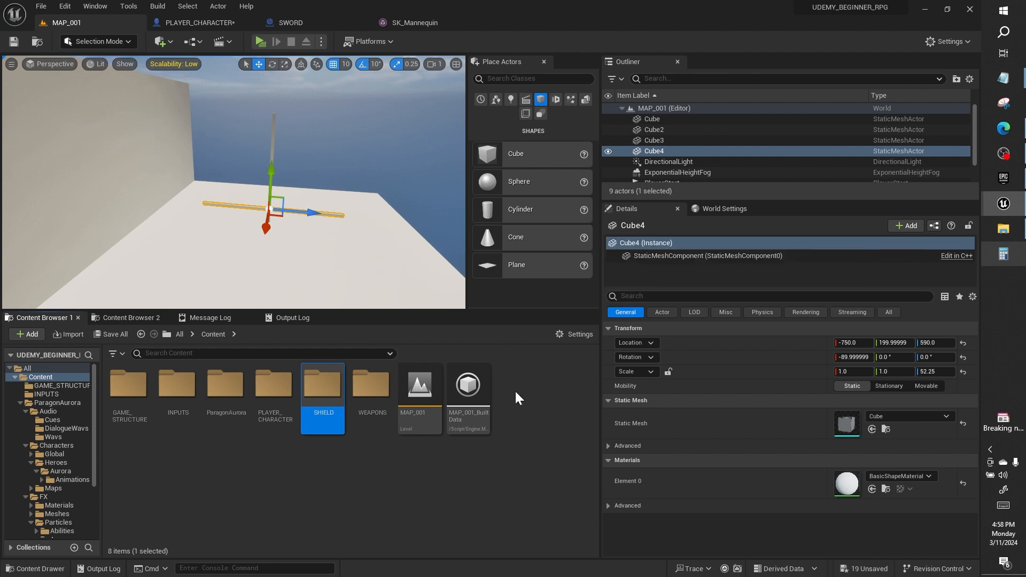
Inside the SHIELD folder, create an Actor Blueprint class named SHIELD and open it
{"action": "double_click", "coordinate": [329, 393]}
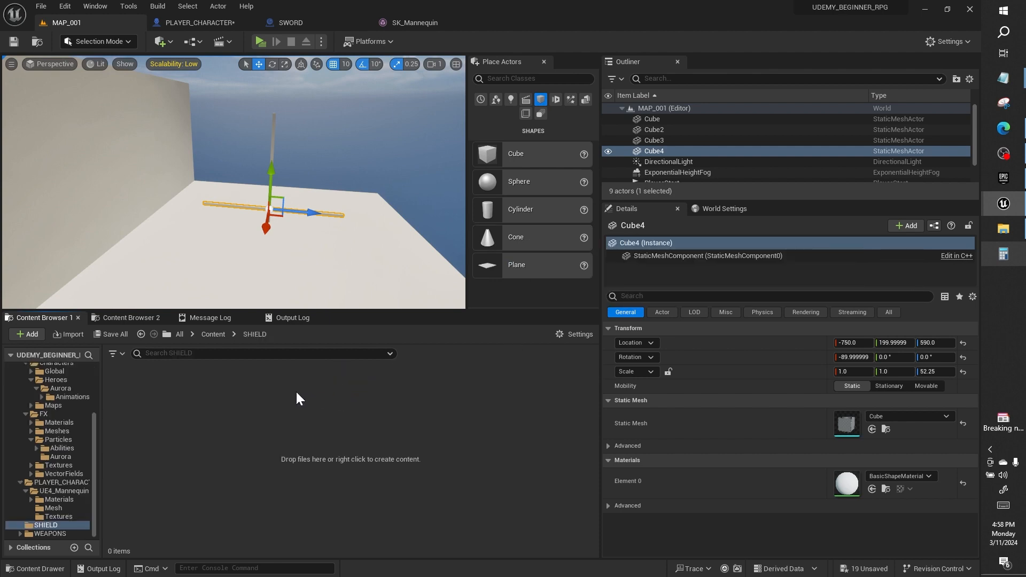
{"action": "right_click", "coordinate": [296, 390]}
{"action": "left_click", "coordinate": [319, 278]}
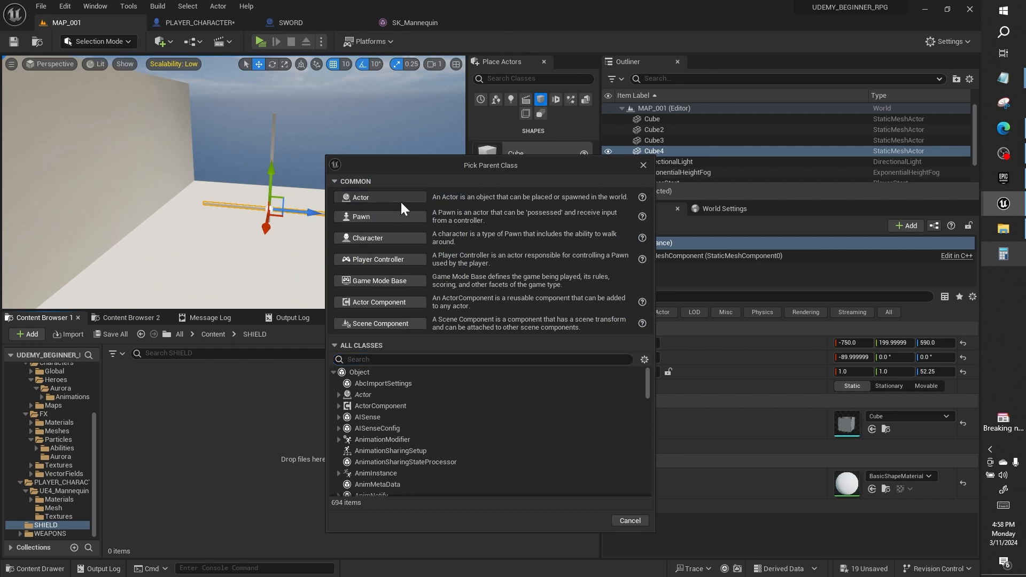
{"action": "left_click", "coordinate": [399, 201]}
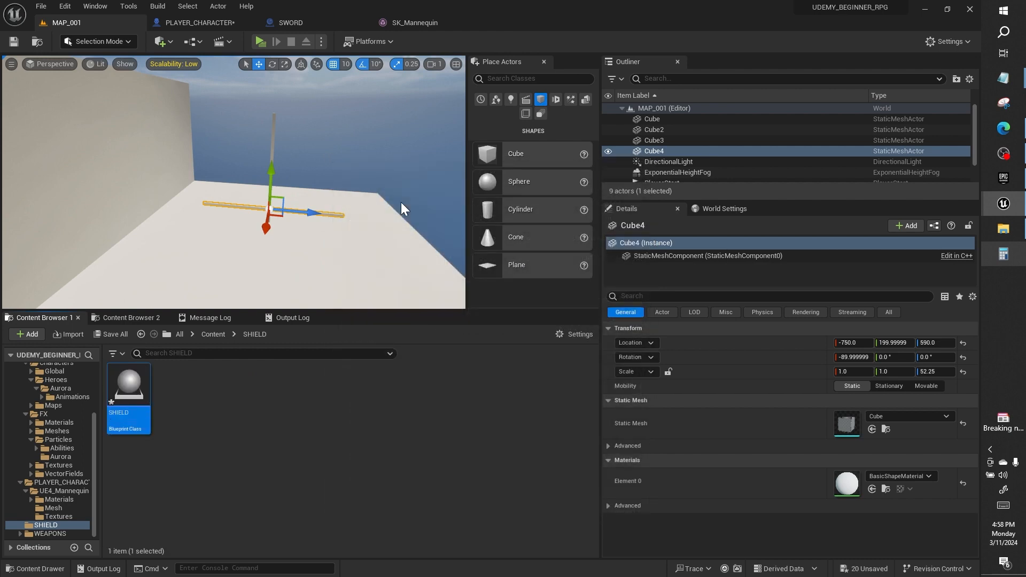
{"action": "key", "text": "Return"}
Add a Static Mesh component named SHIELD_STATIC_MESH to the SHIELD blueprint
{"action": "left_click", "coordinate": [25, 77]}
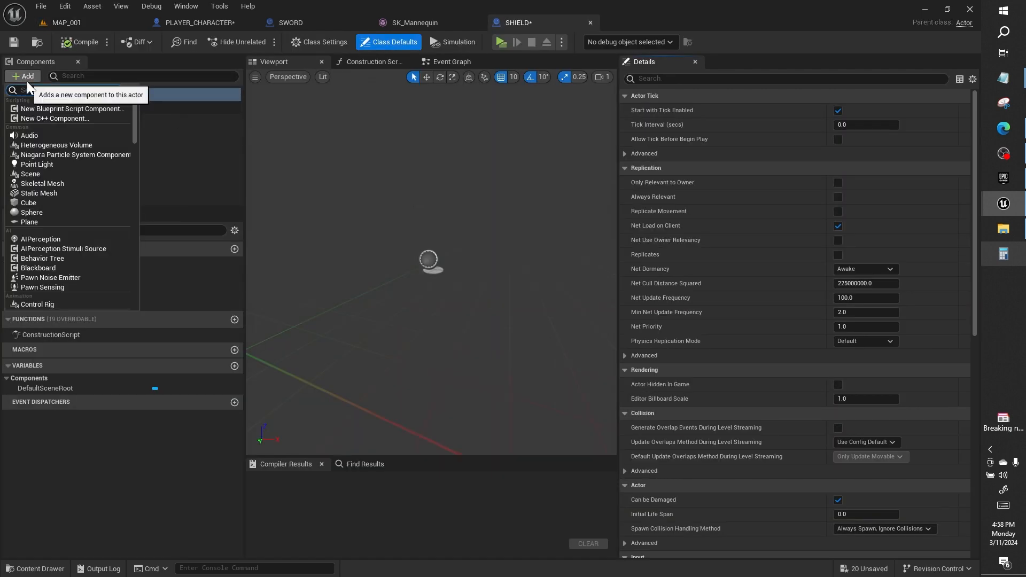
{"action": "type", "text": "STATIC MESH"}
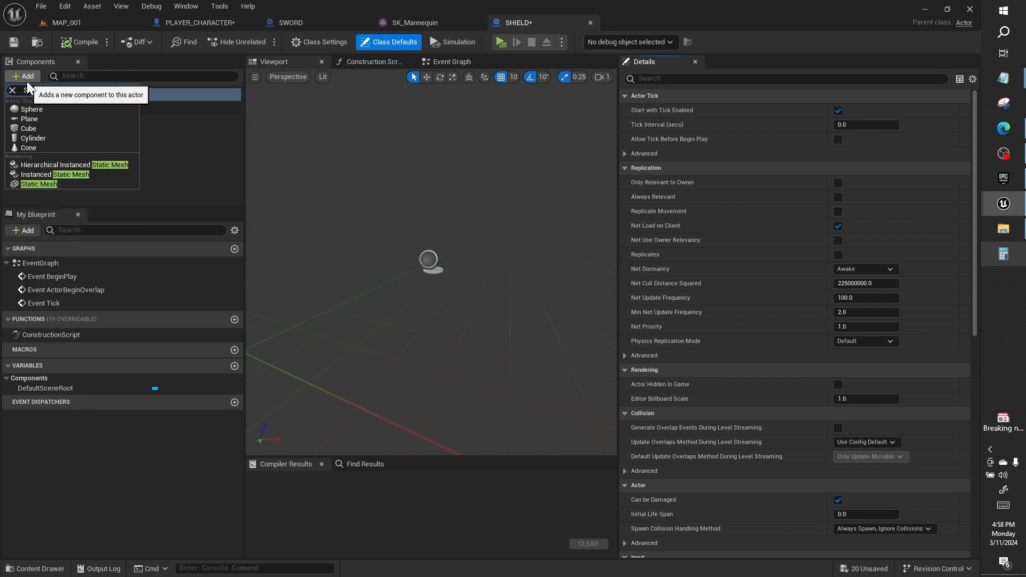
{"action": "type", "text": "SHIELD_STATIC_MESH"}
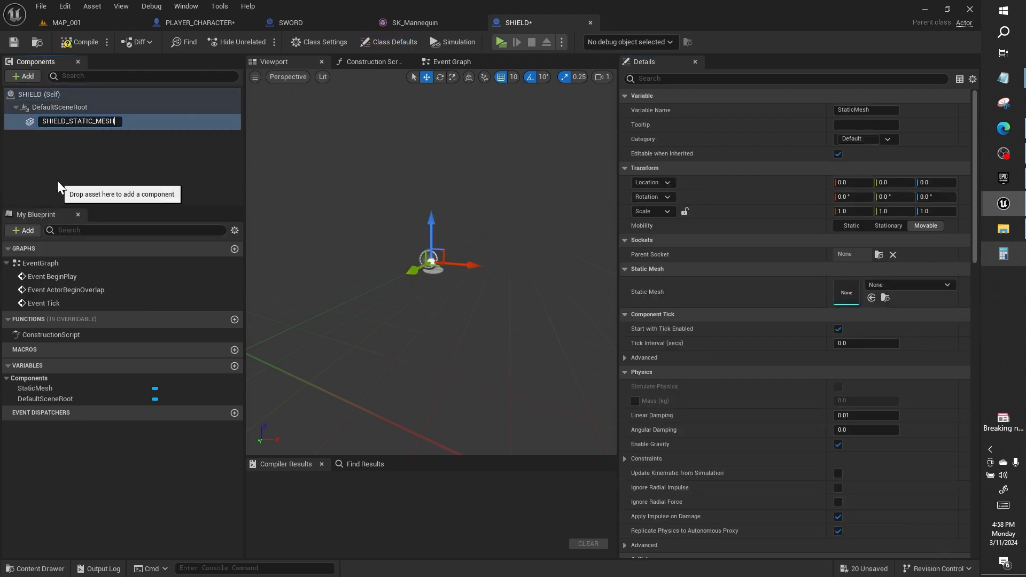
{"action": "key", "text": "Return"}
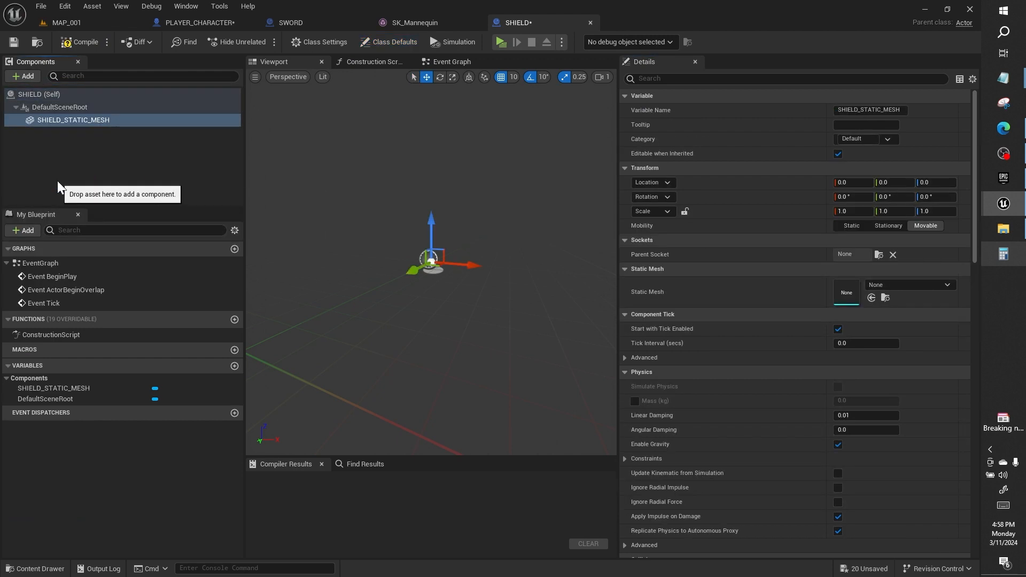
Assign the SM_Shield mesh to SHIELD_STATIC_MESH and compile the SHIELD blueprint
{"action": "left_click", "coordinate": [893, 283]}
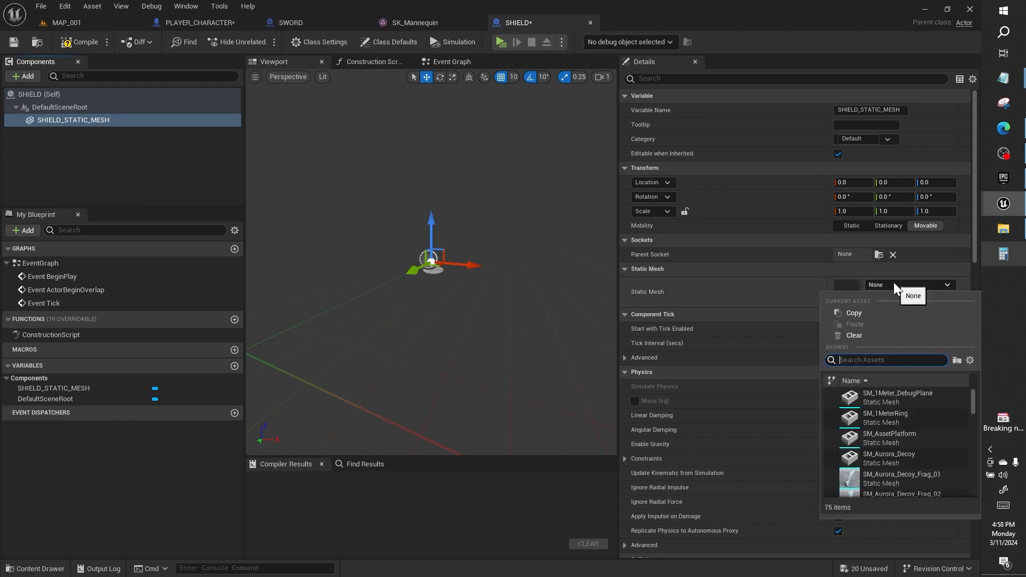
{"action": "type", "text": "SM SHIELD"}
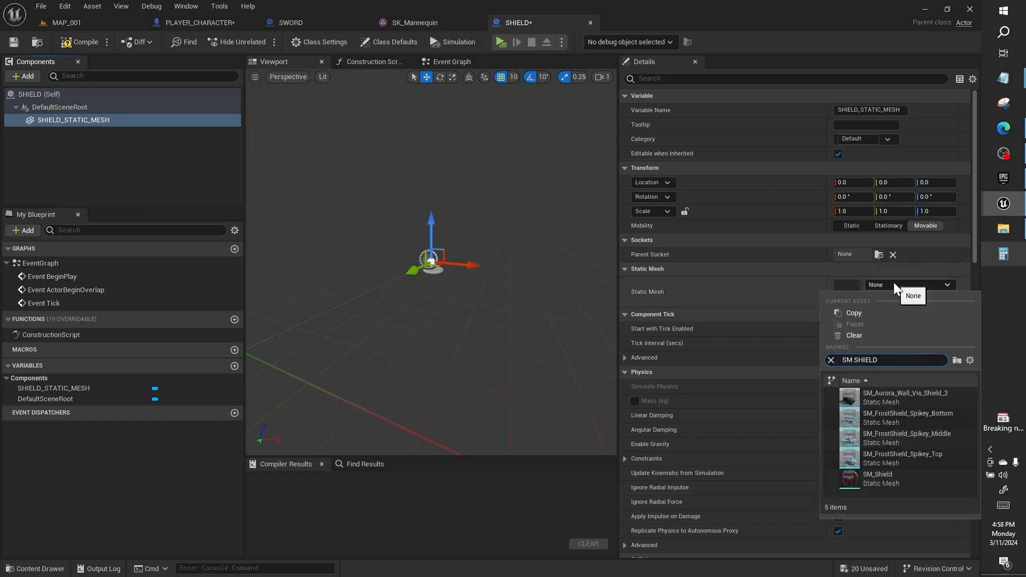
{"action": "left_click", "coordinate": [895, 469]}
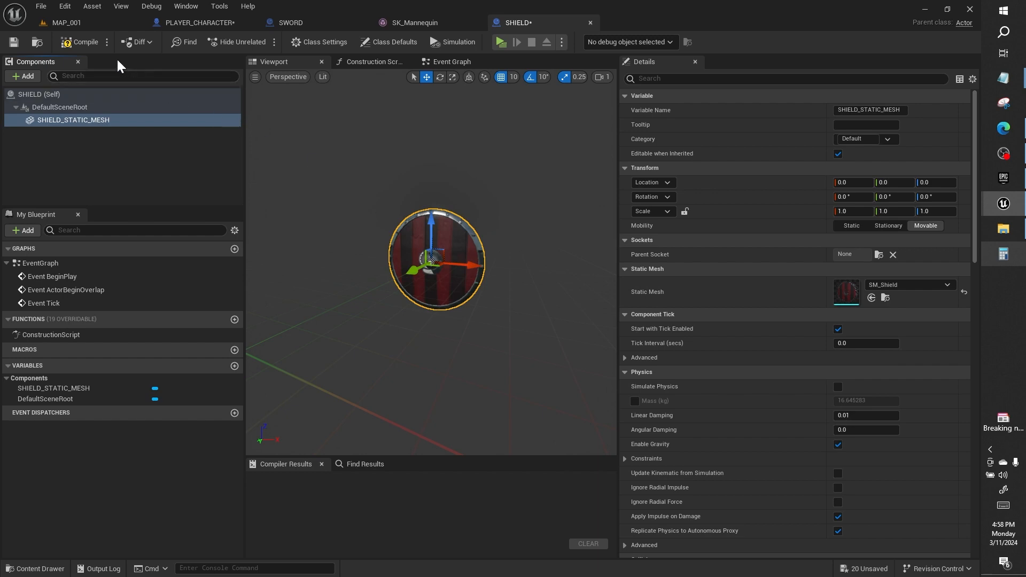
{"action": "left_click", "coordinate": [76, 43]}
In PLAYER_CHARACTER's event graph, set the Class of the SpawnActor node after SET SWORD REFERENCE to SHIELD
{"action": "left_click", "coordinate": [195, 23]}
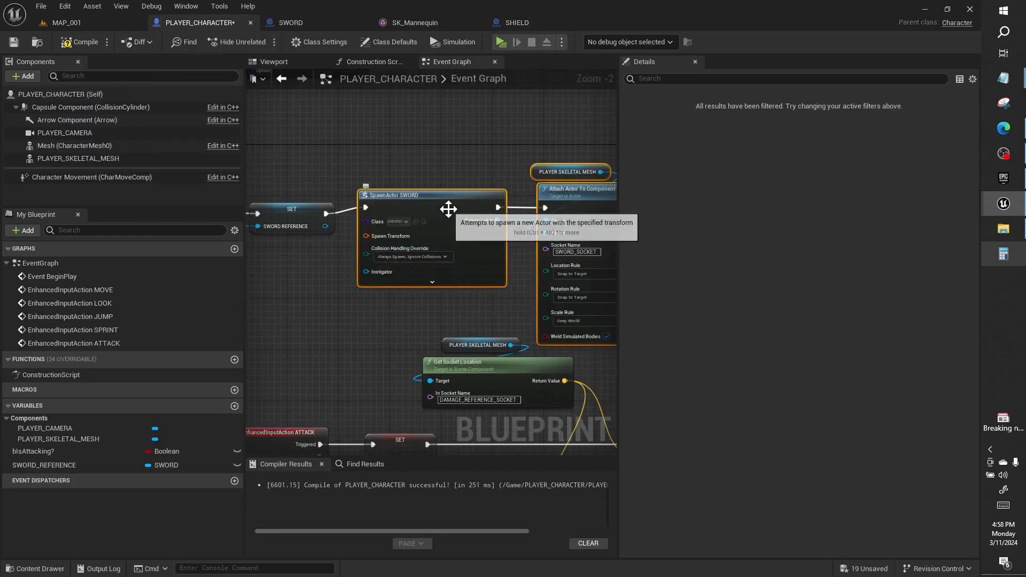
{"action": "left_click", "coordinate": [403, 221]}
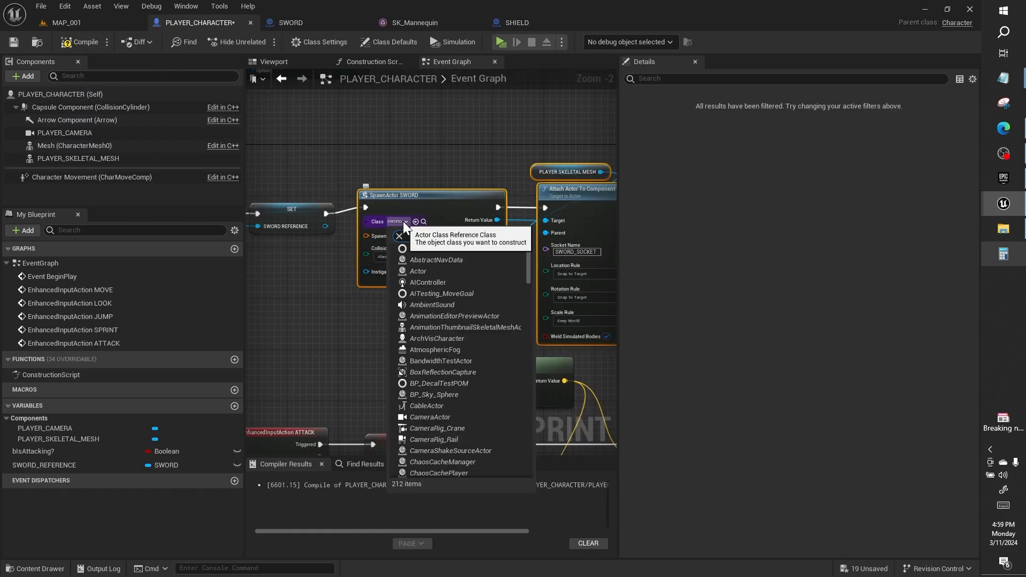
{"action": "type", "text": "shield"}
{"action": "left_click", "coordinate": [426, 259]}
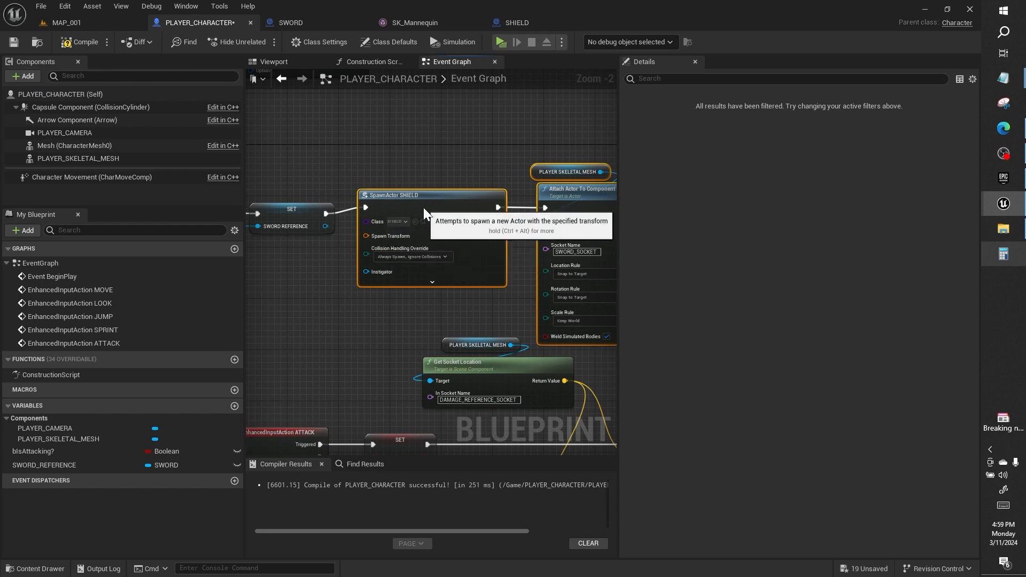
{"action": "left_click_drag", "start_coordinate": [423, 208], "coordinate": [421, 215]}
Copy the sword's PLAYER SKELETAL MESH and Get Socket Transform nodes and place the copies beside SpawnActor SHIELD
{"action": "right_click_drag", "start_coordinate": [268, 263], "coordinate": [466, 216]}
{"action": "right_click_drag", "start_coordinate": [270, 219], "coordinate": [614, 218]}
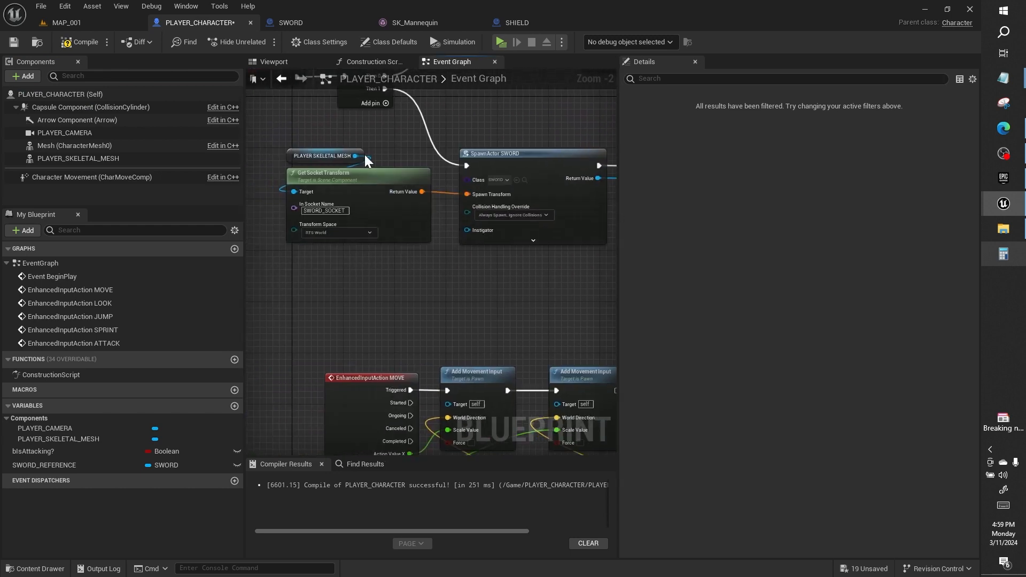
{"action": "left_click_drag", "start_coordinate": [348, 134], "coordinate": [382, 198]}
{"action": "right_click_drag", "start_coordinate": [525, 197], "coordinate": [248, 178]}
{"action": "right_click_drag", "start_coordinate": [483, 196], "coordinate": [348, 213]}
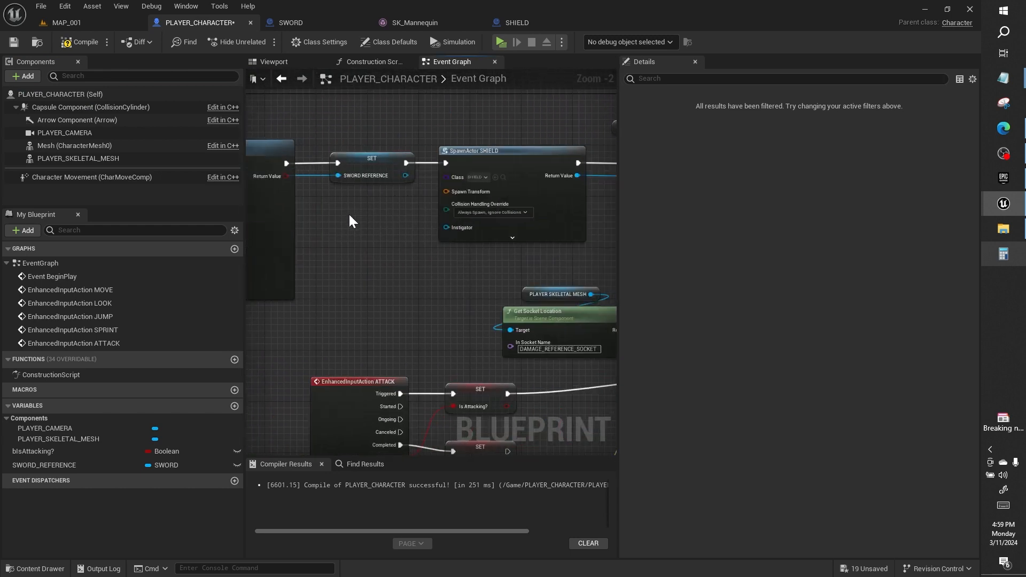
{"action": "key", "text": "ctrl+v"}
{"action": "left_click_drag", "start_coordinate": [402, 229], "coordinate": [364, 236]}
Set the copied Get Socket Transform's In Socket Name to SHIELD_SOCKET and connect its Return Value to SpawnActor SHIELD's Spawn Transform
{"action": "left_click", "coordinate": [362, 273]}
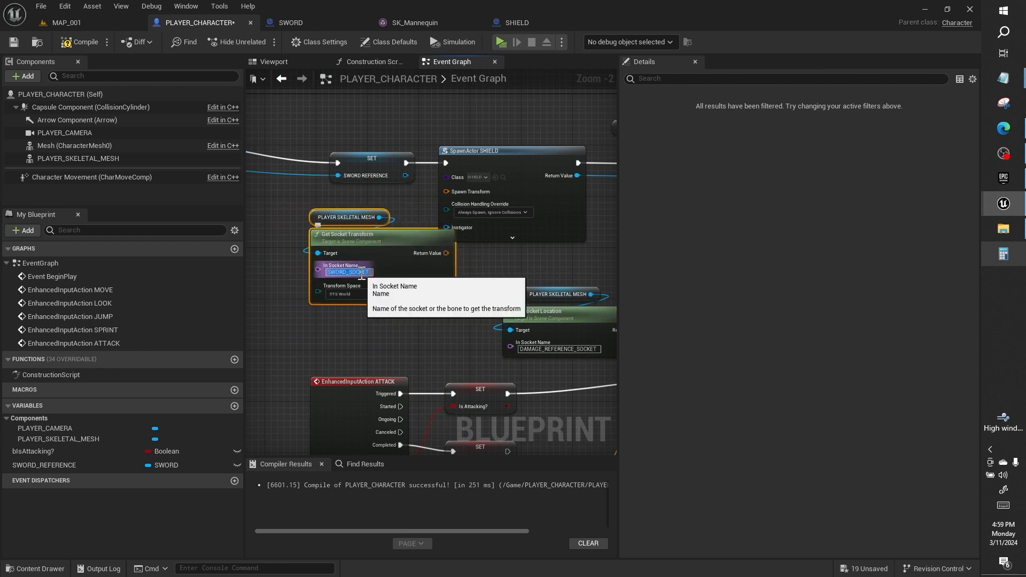
{"action": "key", "text": "ctrl+v"}
{"action": "key", "text": "ctrl+a"}
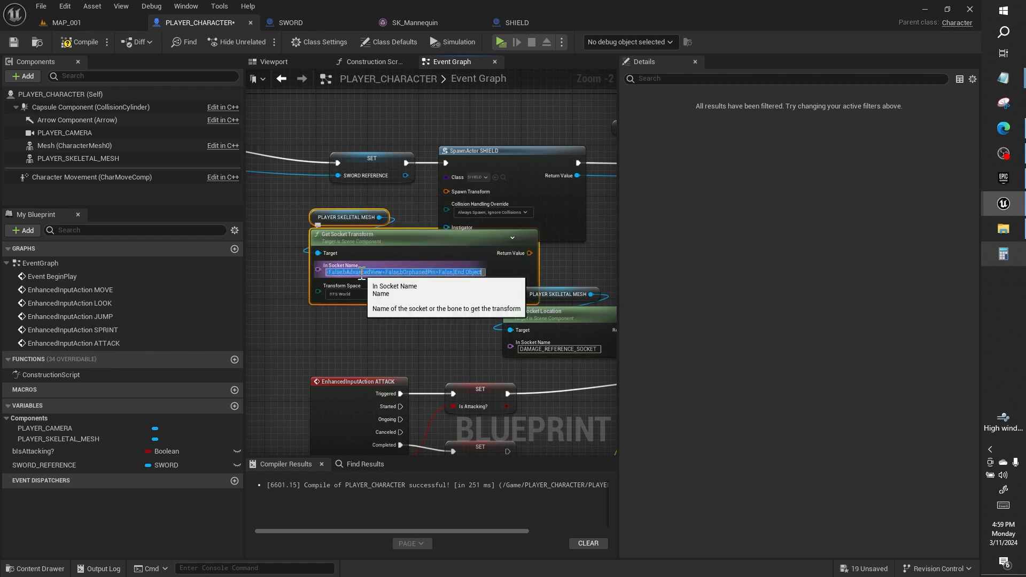
{"action": "type", "text": "SHIELD_SOCKET"}
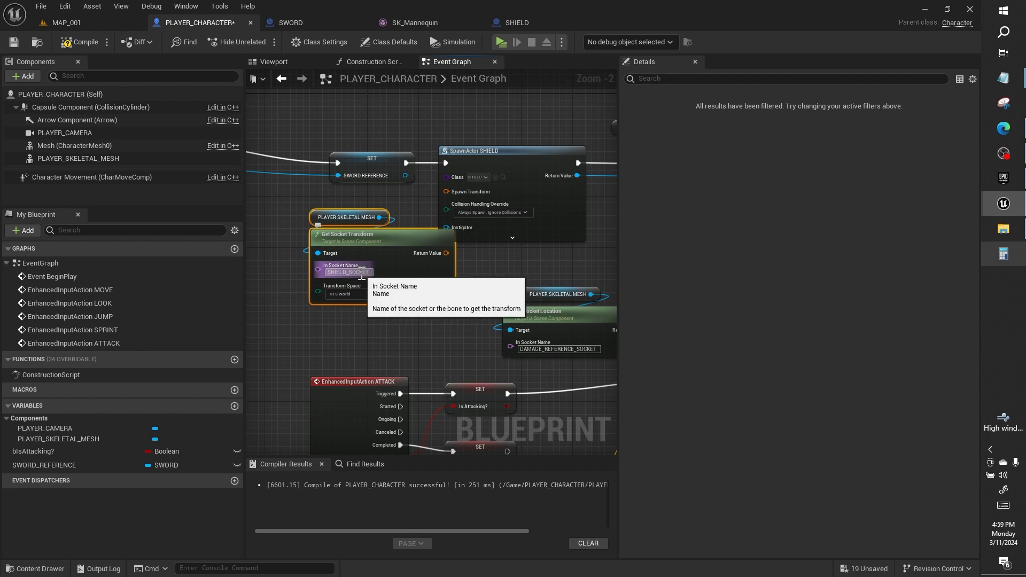
{"action": "left_click", "coordinate": [429, 24]}
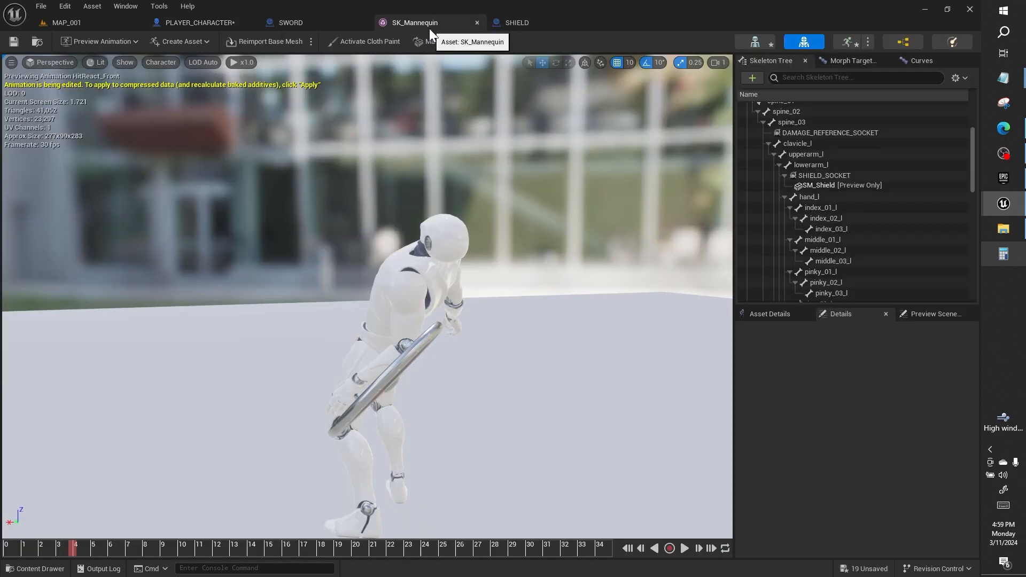
{"action": "left_click", "coordinate": [207, 25]}
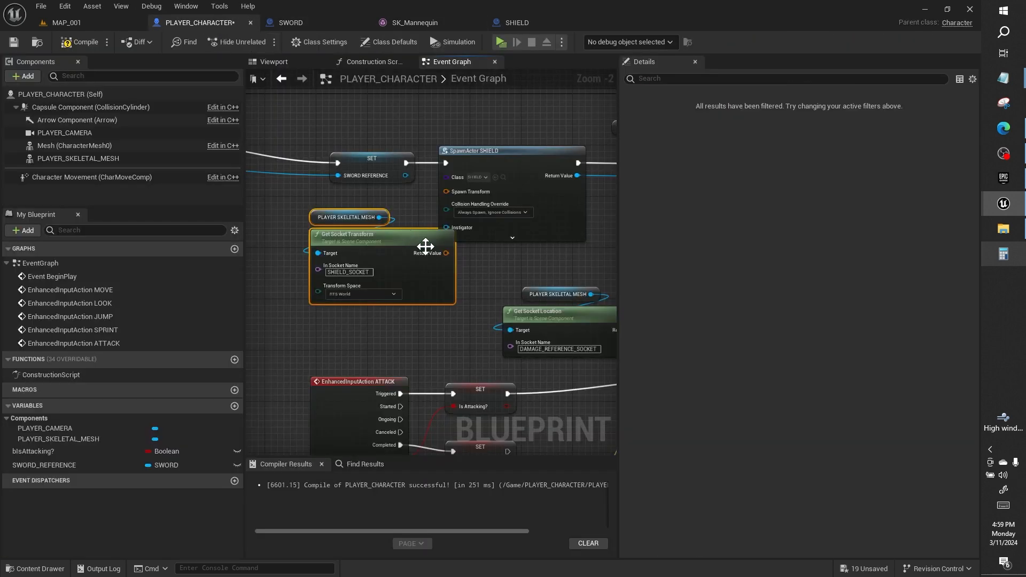
{"action": "right_click_drag", "start_coordinate": [545, 210], "coordinate": [367, 229]}
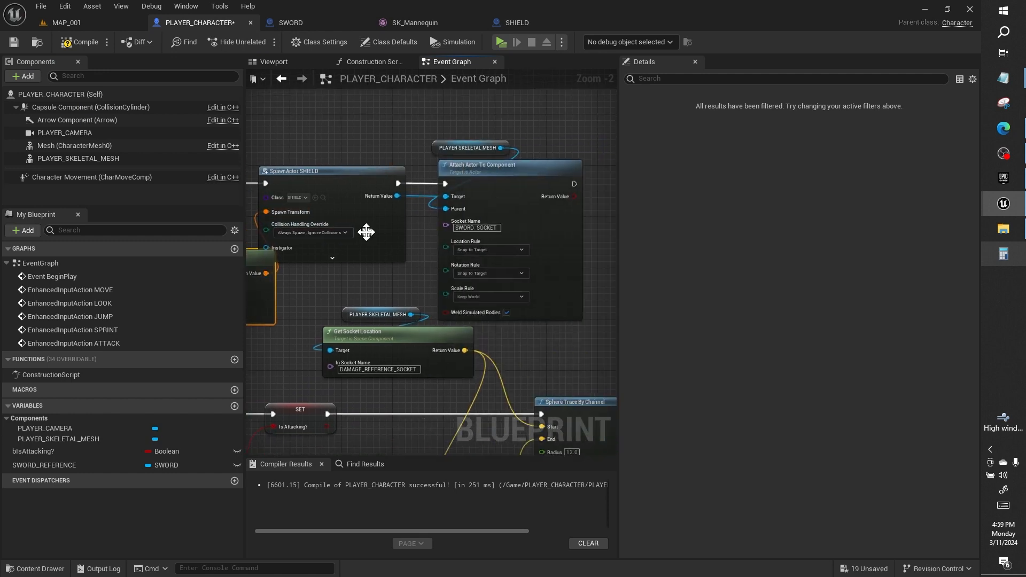
Set the Socket Name on the shield's Attach Actor To Component node to SHIELD_SOCKET and compile PLAYER_CHARACTER
{"action": "right_click_drag", "start_coordinate": [289, 256], "coordinate": [441, 258]}
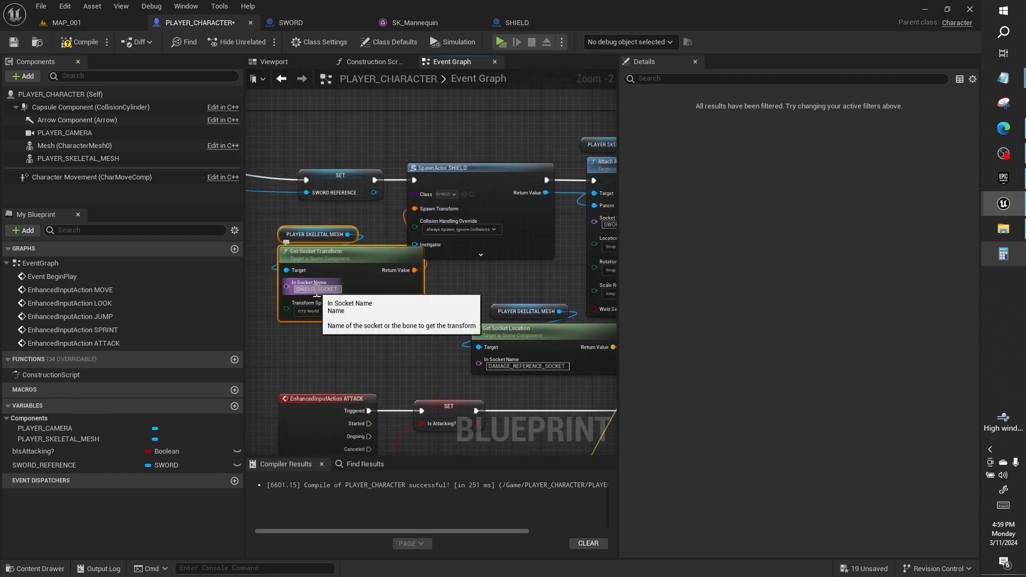
{"action": "right_click_drag", "start_coordinate": [562, 244], "coordinate": [412, 240]}
{"action": "left_click", "coordinate": [464, 223]}
{"action": "type", "text": "SHIELD_SOCKET"}
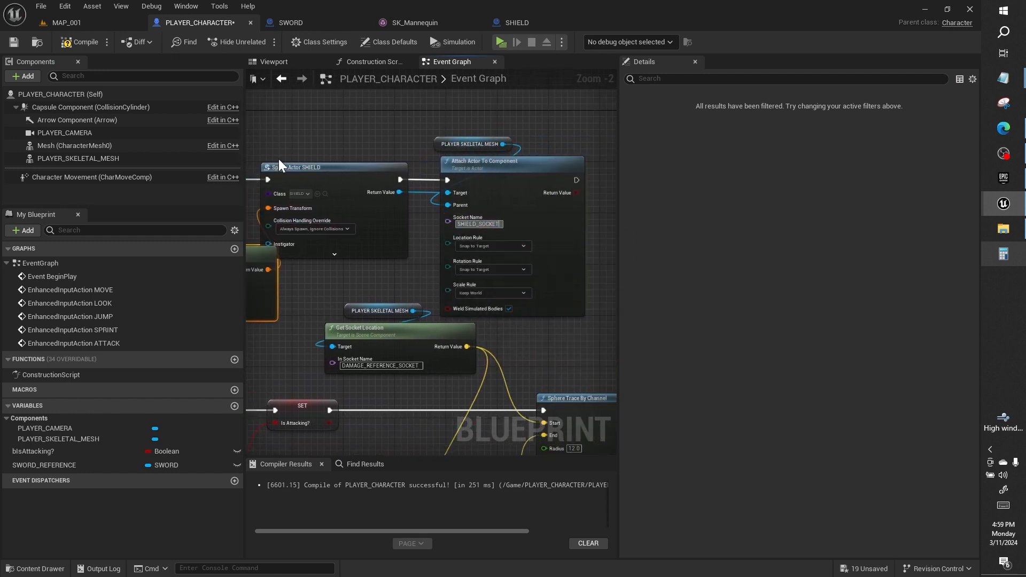
{"action": "left_click", "coordinate": [79, 42]}
Play-test MAP_001 to check the character with the attached sword and shield, and close the preview
{"action": "left_click", "coordinate": [88, 22]}
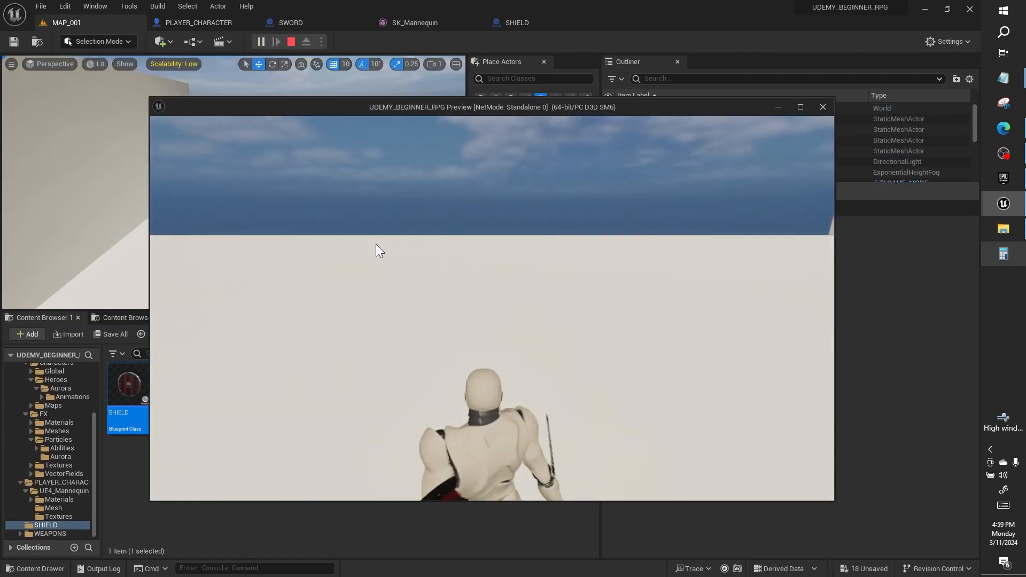
{"action": "left_click", "coordinate": [376, 243]}
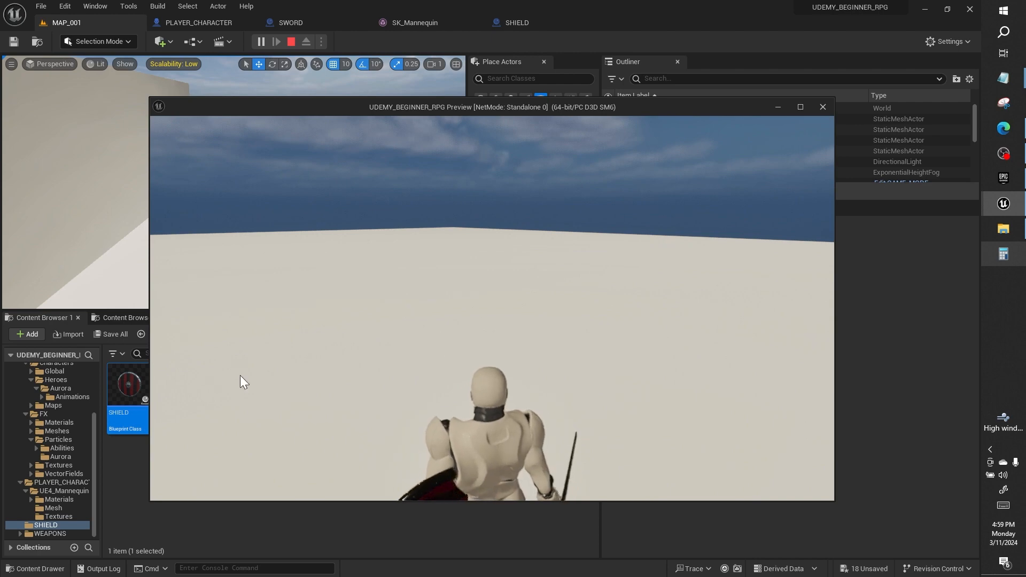
{"action": "key", "text": "alt+Tab"}
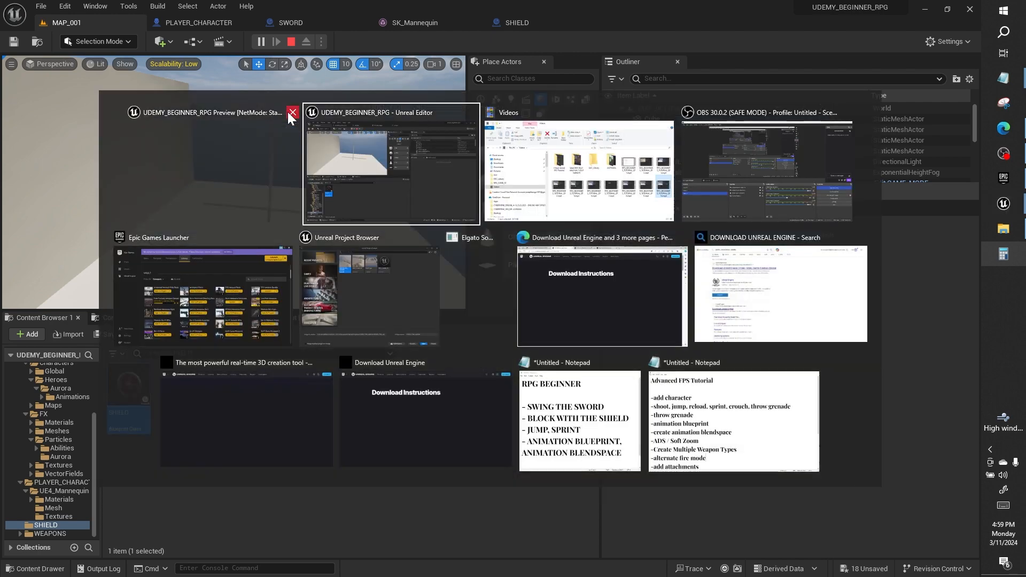
{"action": "left_click", "coordinate": [291, 113]}
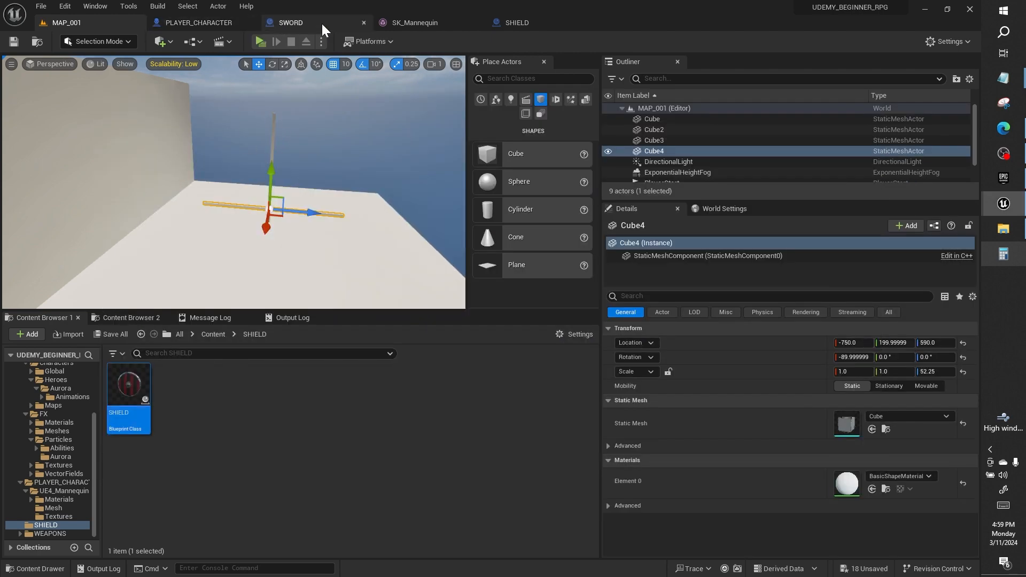
In the SHIELD blueprint, set the mesh's Collision Presets to NoCollision, Can Character Step Up On to No, disable Generate Overlap Events, and compile
{"action": "left_click", "coordinate": [496, 20]}
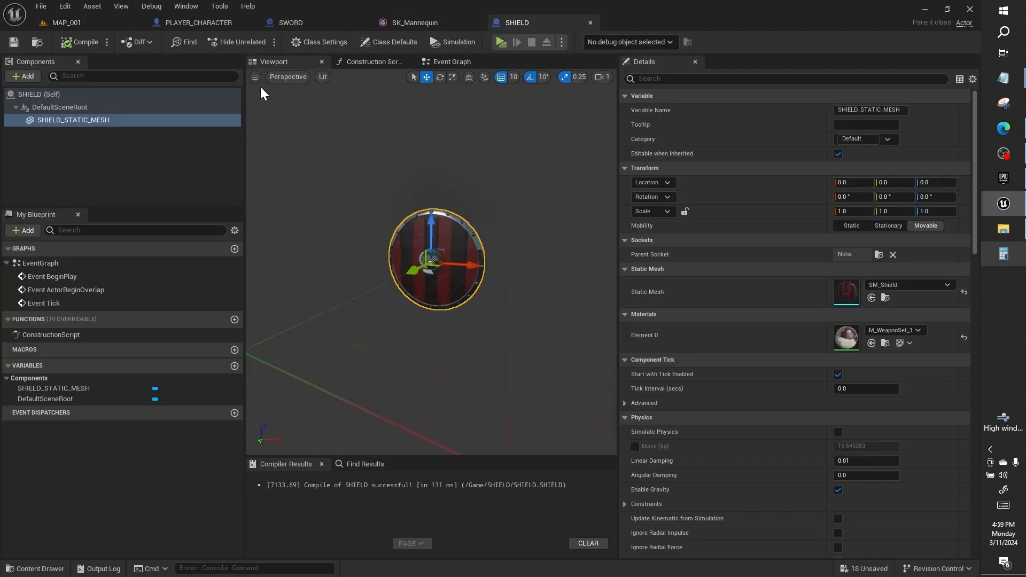
{"action": "left_click", "coordinate": [674, 79]}
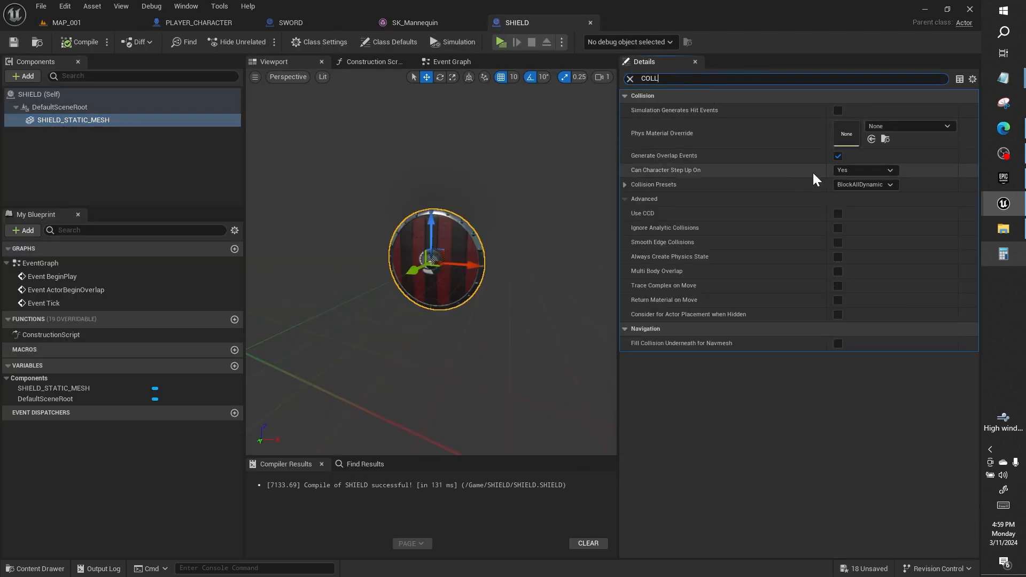
{"action": "left_click", "coordinate": [855, 184]}
{"action": "left_click", "coordinate": [855, 194]}
{"action": "left_click", "coordinate": [855, 186]}
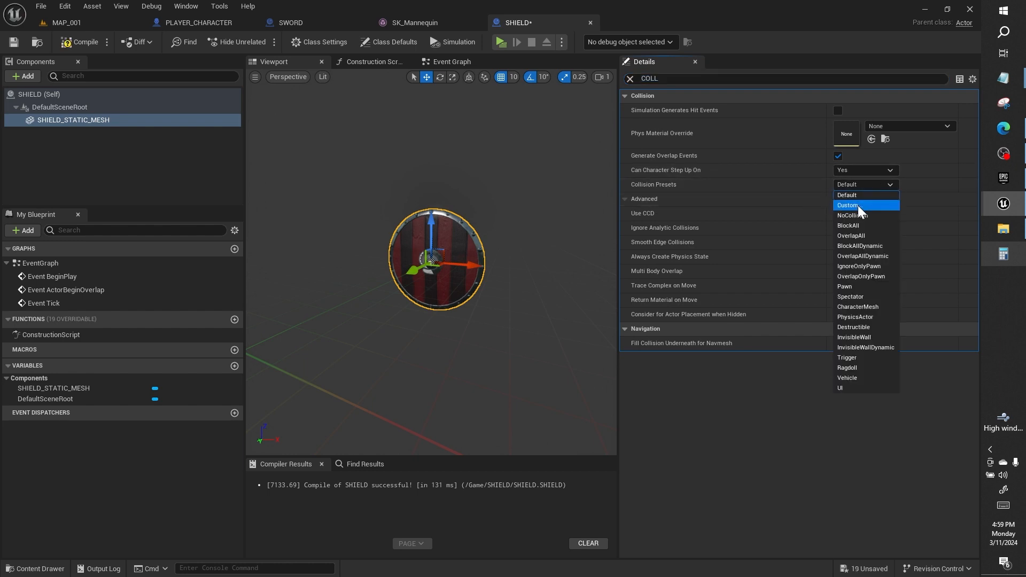
{"action": "left_click", "coordinate": [858, 214]}
{"action": "left_click", "coordinate": [848, 171]}
{"action": "left_click", "coordinate": [844, 181]}
{"action": "left_click", "coordinate": [838, 156]}
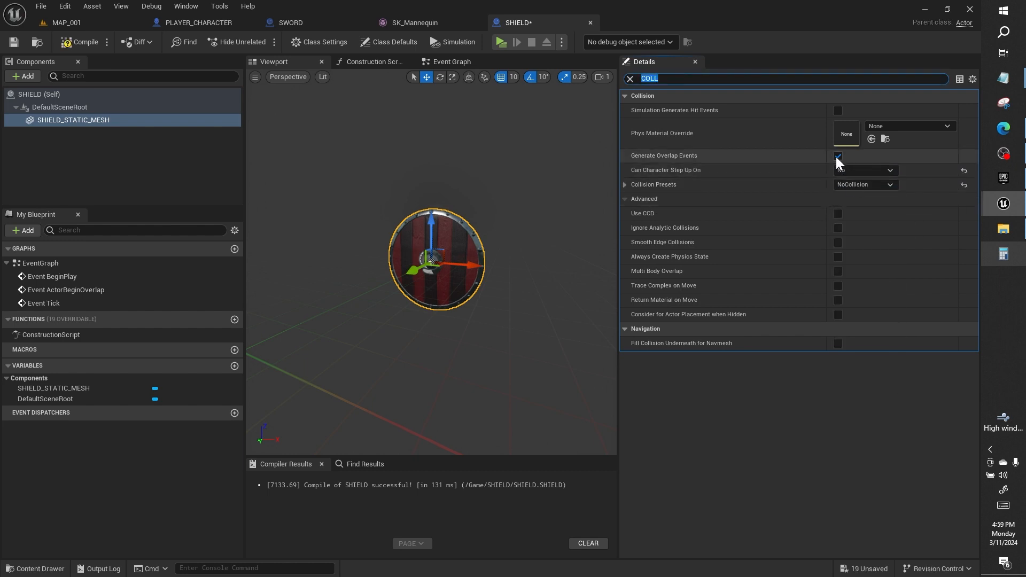
{"action": "left_click", "coordinate": [88, 43]}
Play-test MAP_001 again to check movement and sword swings with the collision-free shield, and close the preview
{"action": "left_click", "coordinate": [67, 22]}
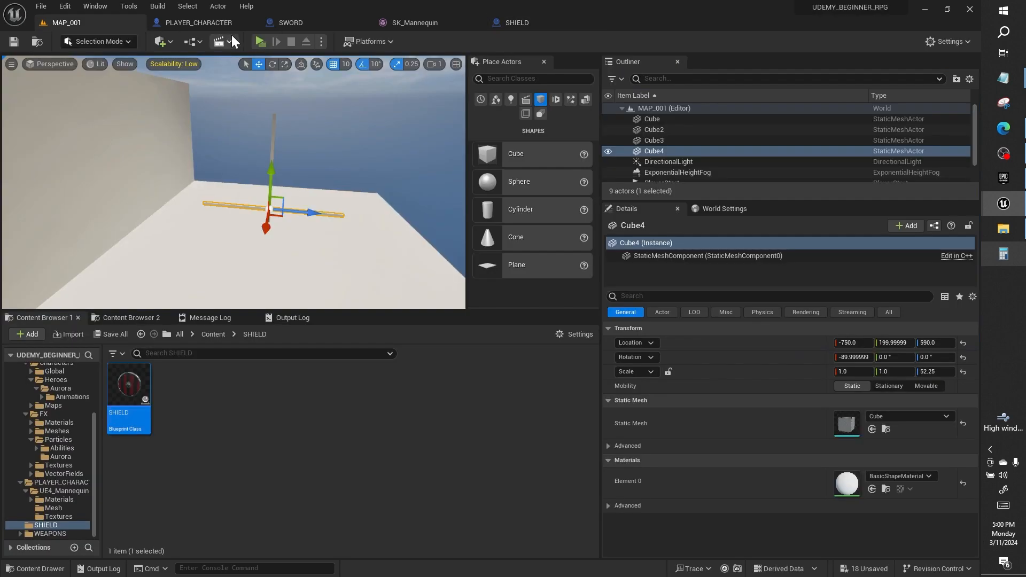
{"action": "left_click", "coordinate": [262, 41]}
{"action": "left_click", "coordinate": [493, 308]}
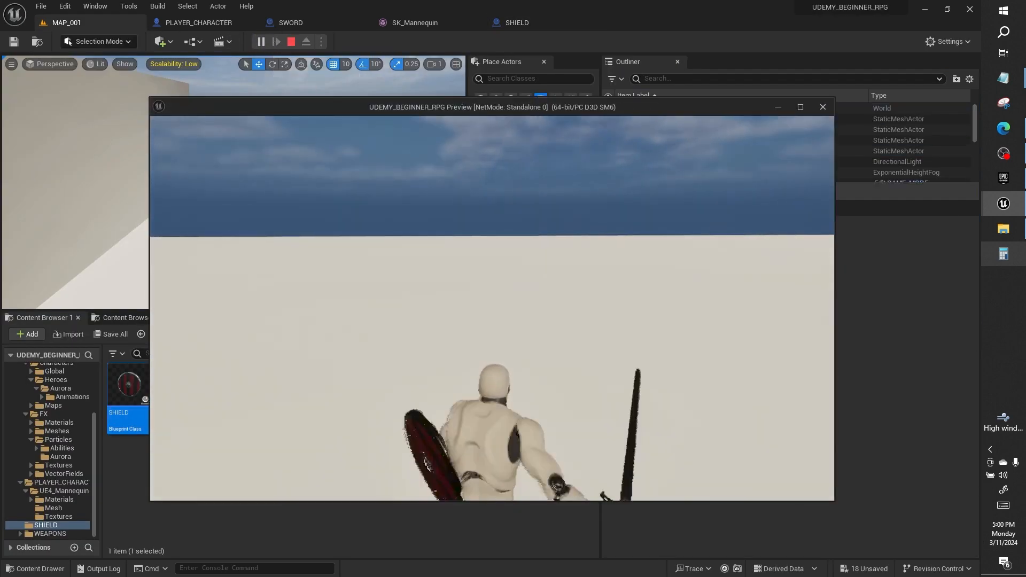
{"action": "left_click", "coordinate": [492, 308]}
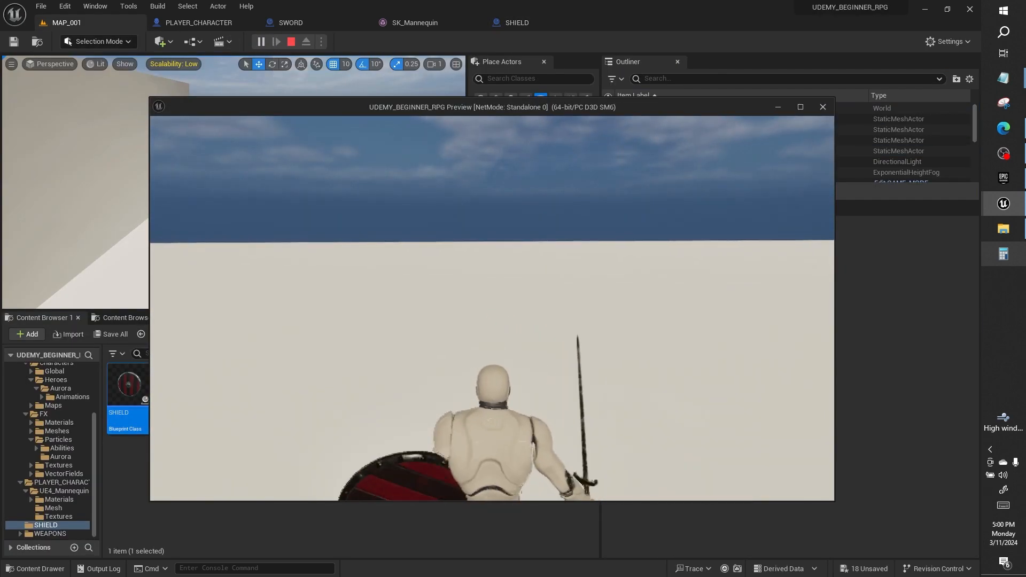
{"action": "key", "text": "alt+Tab"}
{"action": "left_click", "coordinate": [292, 113]}
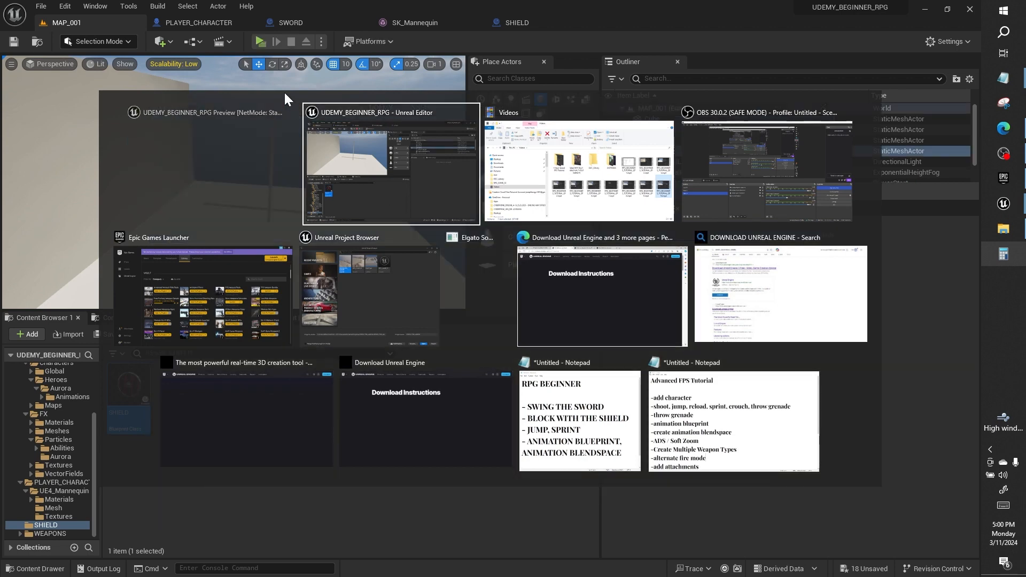